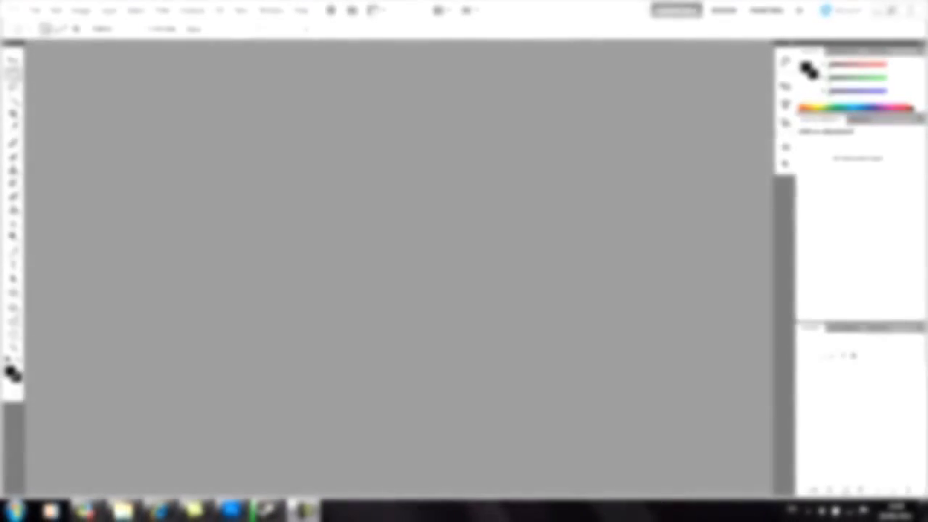
- Minimize the Photoshop window to reveal the desktop shortcuts and dock
left_click(881, 8)
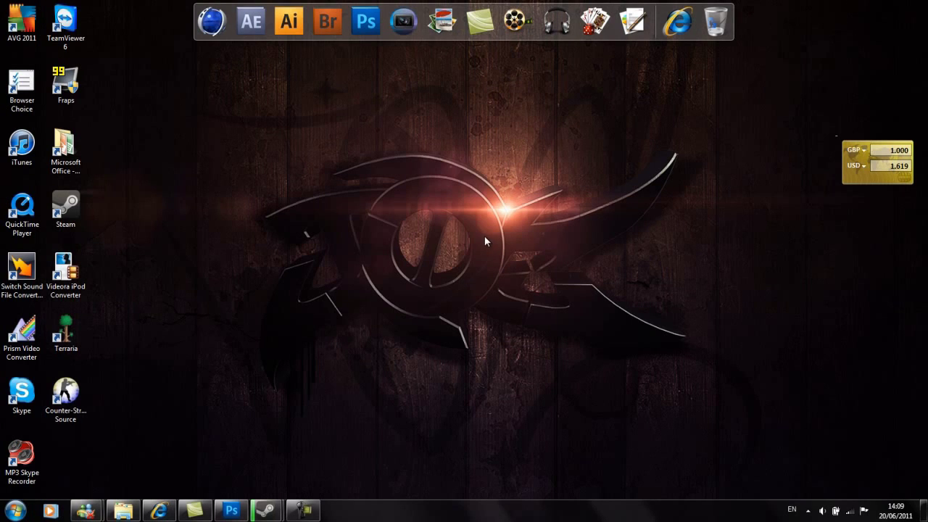
left_click_drag(201, 122, 774, 415)
- Restore Photoshop and open Chicago_Downtown_Panorama.jpg from My Pictures
left_click(243, 510)
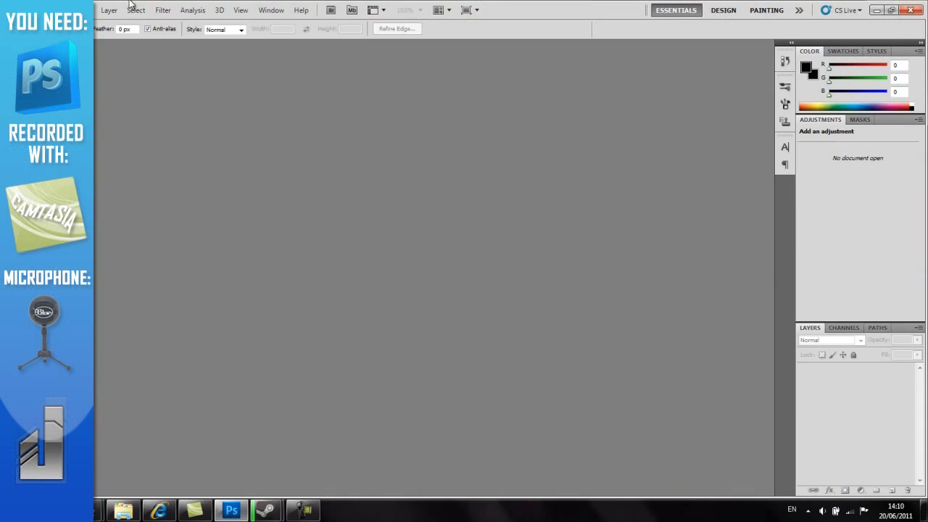
left_click(33, 10)
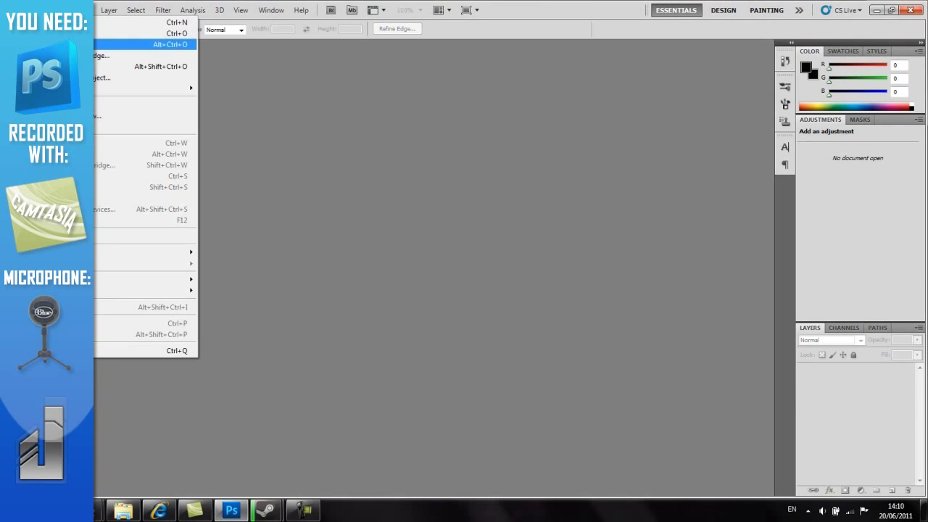
left_click(44, 33)
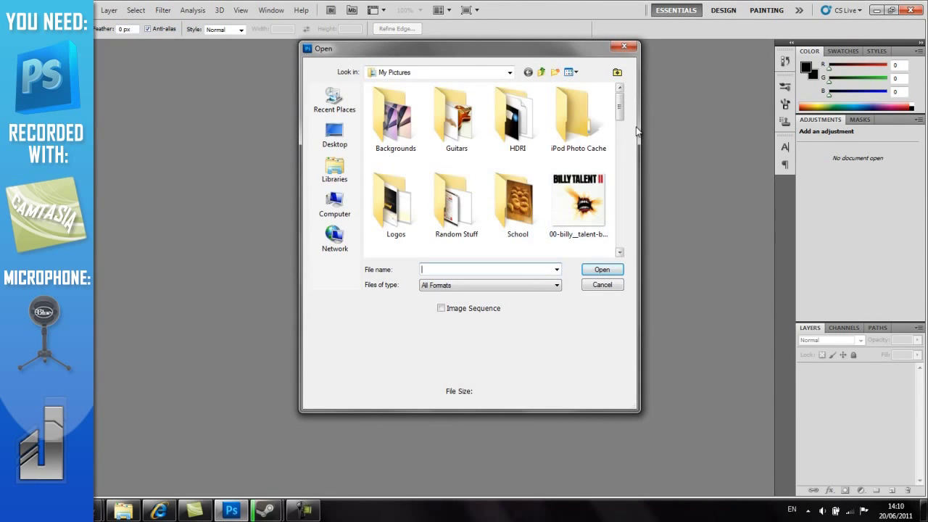
left_click_drag(623, 110, 623, 154)
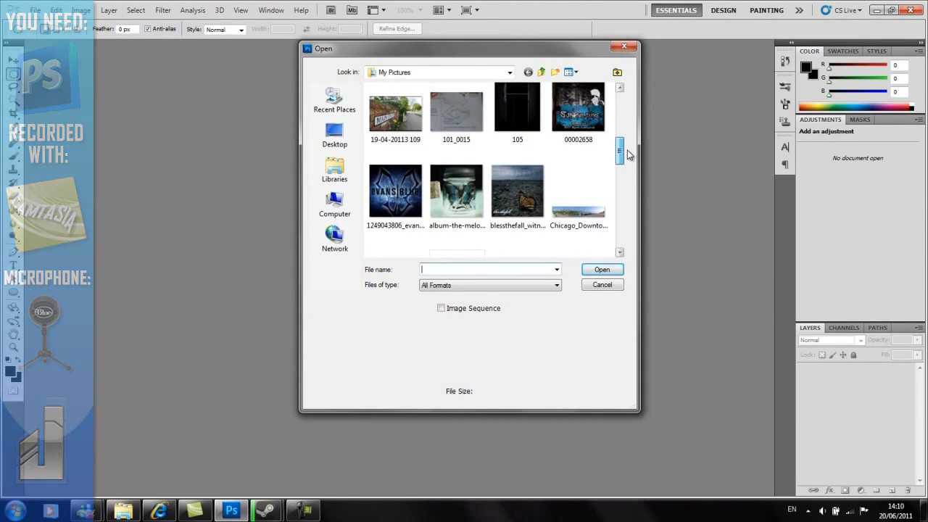
double_click(580, 212)
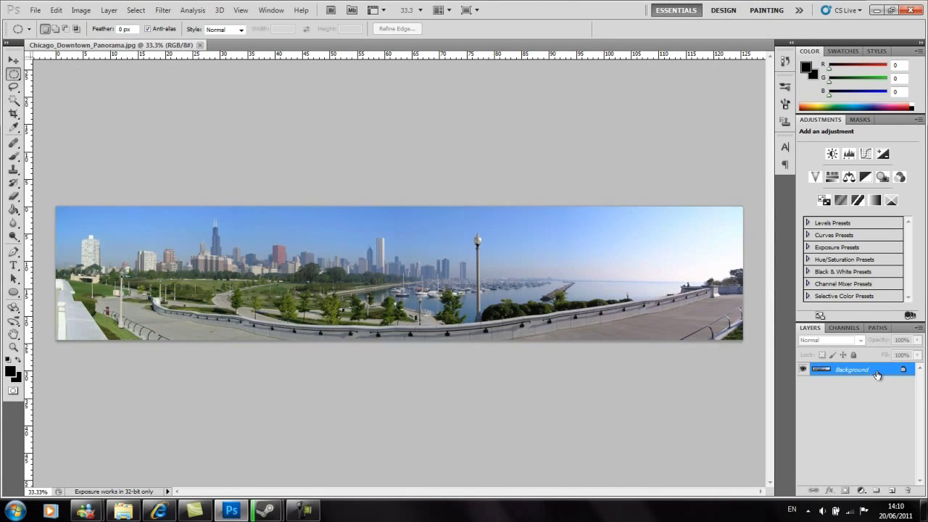
- Convert the locked Background layer into an editable Layer 0
double_click(889, 377)
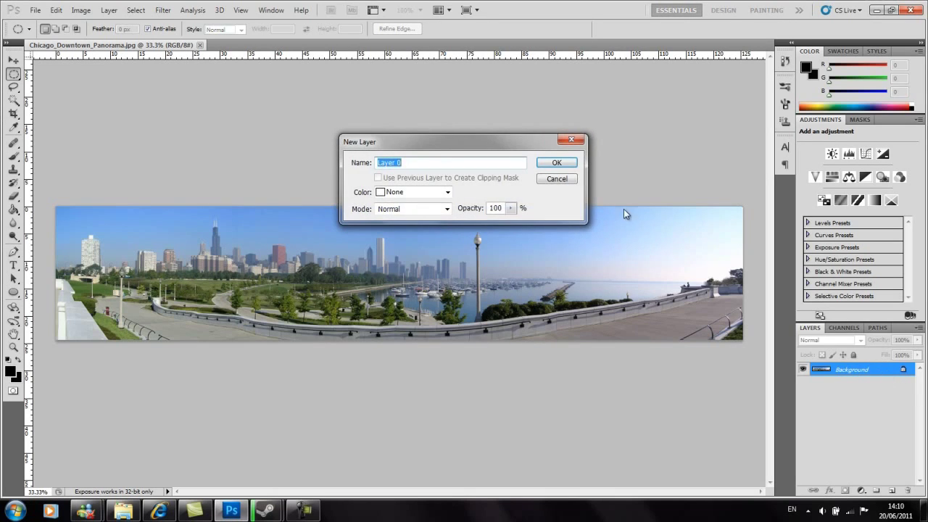
left_click(557, 164)
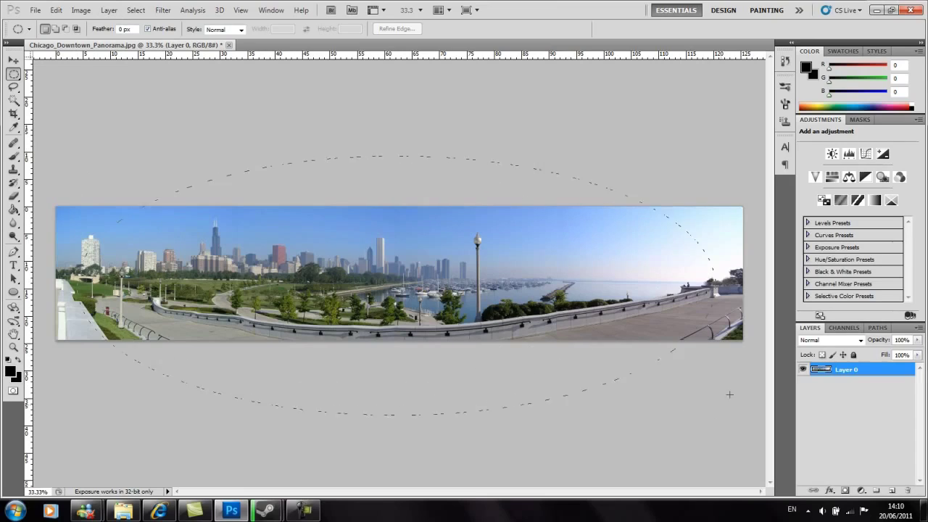
left_click(644, 223)
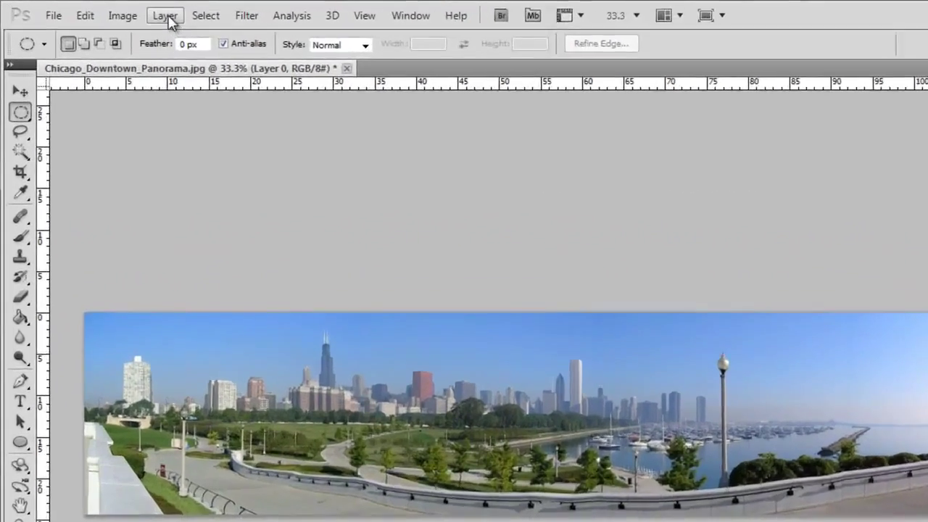
left_click(109, 10)
mouse_move(290, 224)
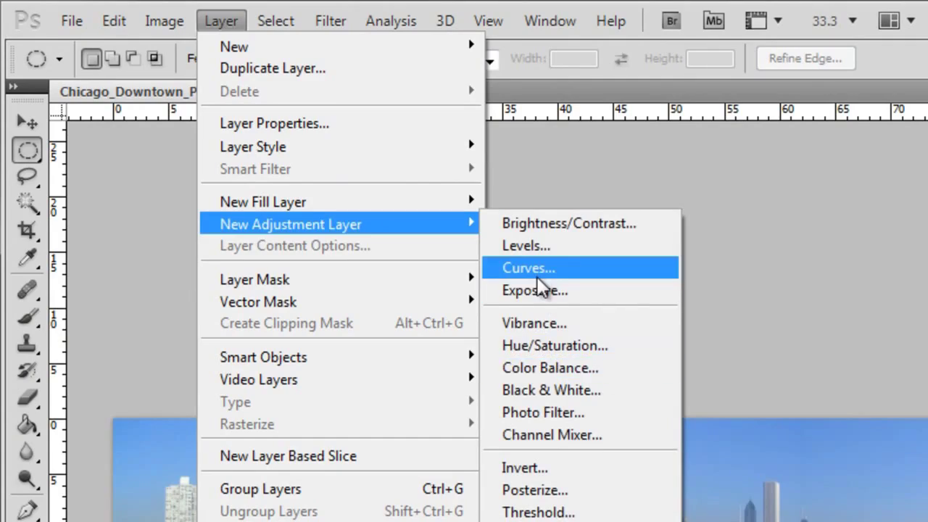
- Add a Curves 1 adjustment layer and pull the RGB curve down to darken the panorama
left_click(530, 270)
left_click(671, 194)
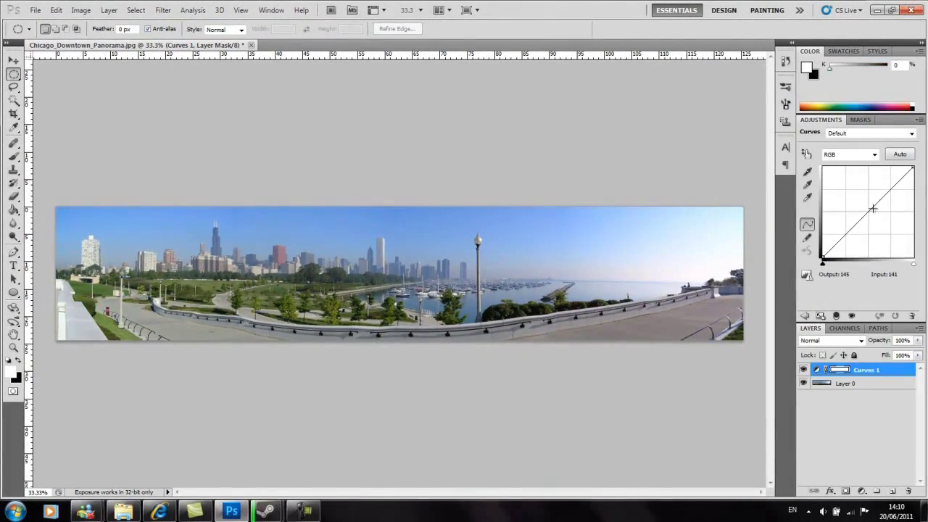
mouse_move(869, 212)
left_mouse_down()
mouse_move(882, 225)
mouse_move(865, 218)
left_mouse_up()
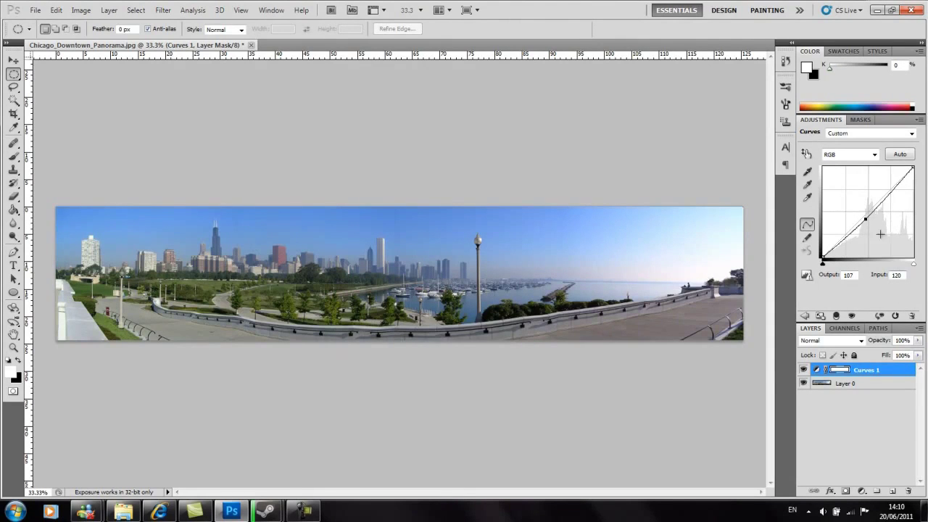
left_click_drag(865, 220, 870, 219)
- Warm the image by editing the Blue channel curve and raising the Red curve
left_click(875, 154)
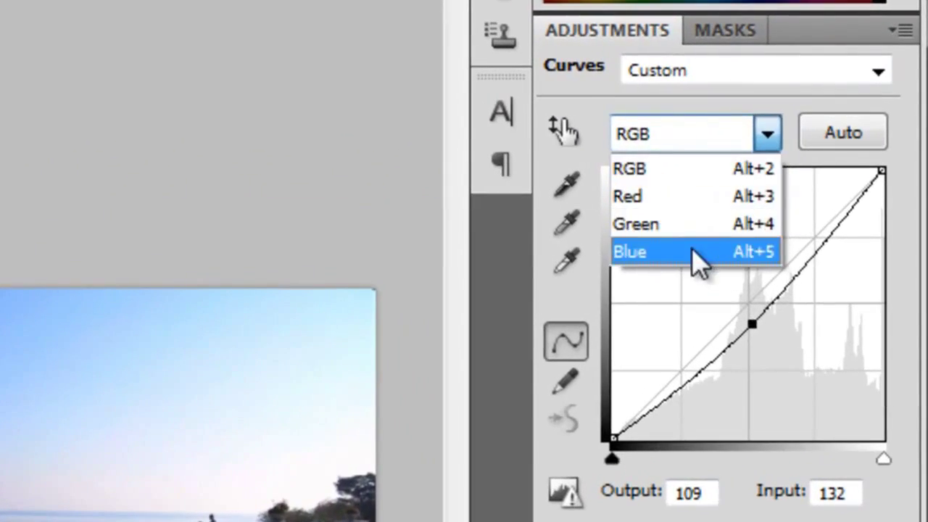
left_click(844, 195)
mouse_move(778, 311)
left_mouse_down()
mouse_move(881, 227)
mouse_move(910, 244)
mouse_move(877, 226)
left_mouse_up()
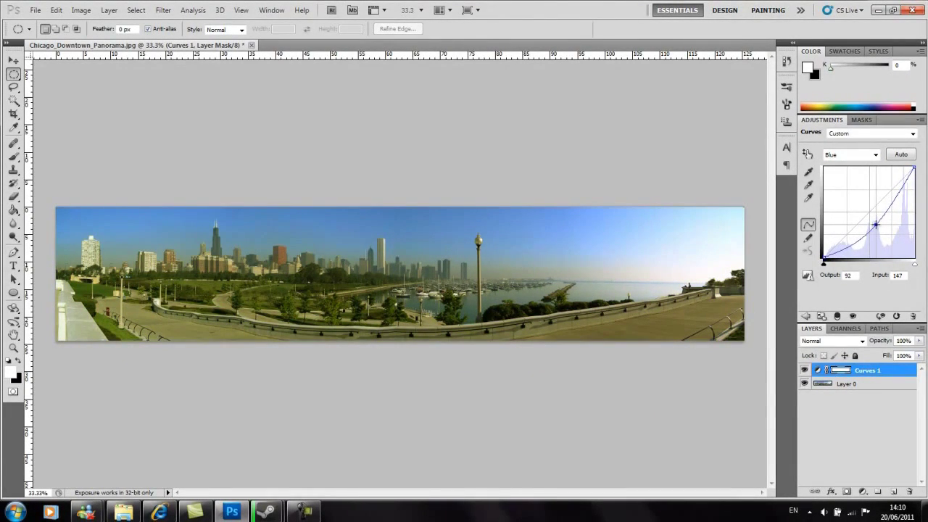
key("ctrl+z")
left_click(875, 155)
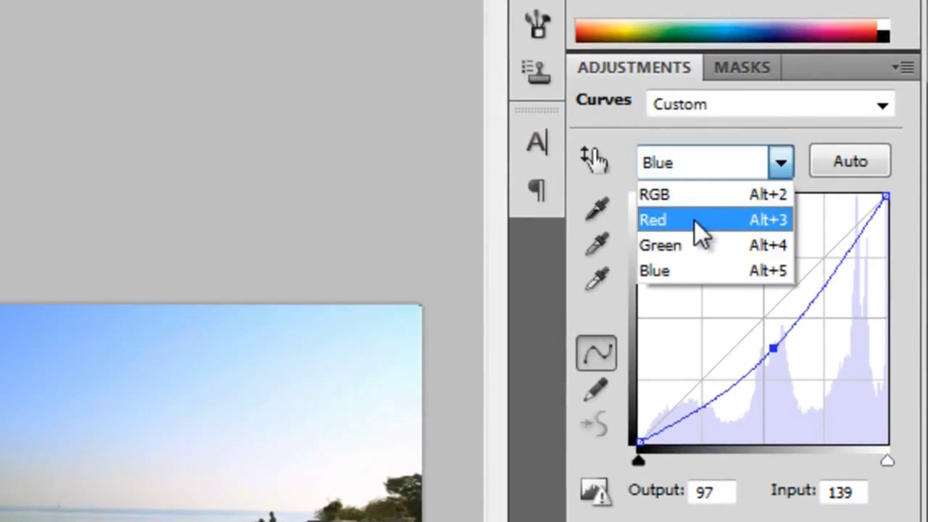
left_click(694, 221)
mouse_move(857, 223)
left_mouse_down()
mouse_move(853, 200)
mouse_move(857, 211)
left_mouse_up()
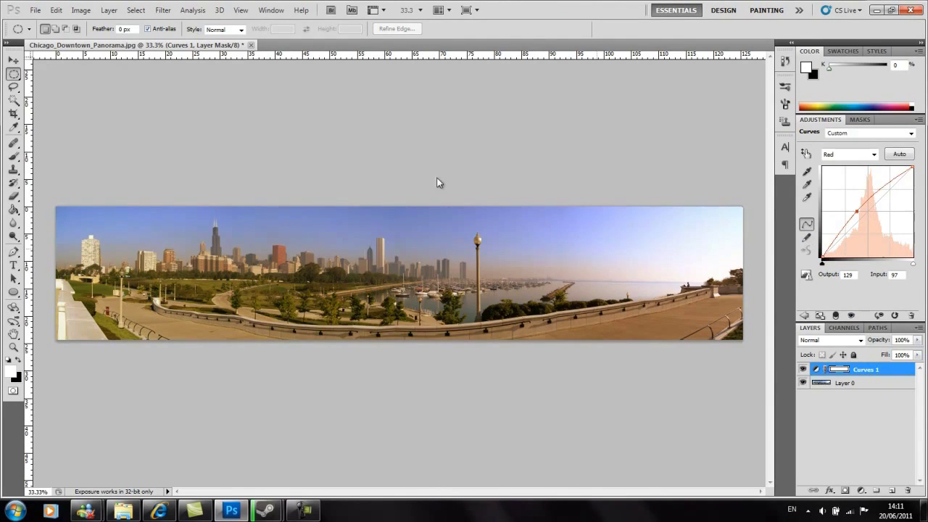
- Add a Gradient Map 1 adjustment layer using the violet-to-orange preset
left_click(108, 10)
mouse_move(160, 123)
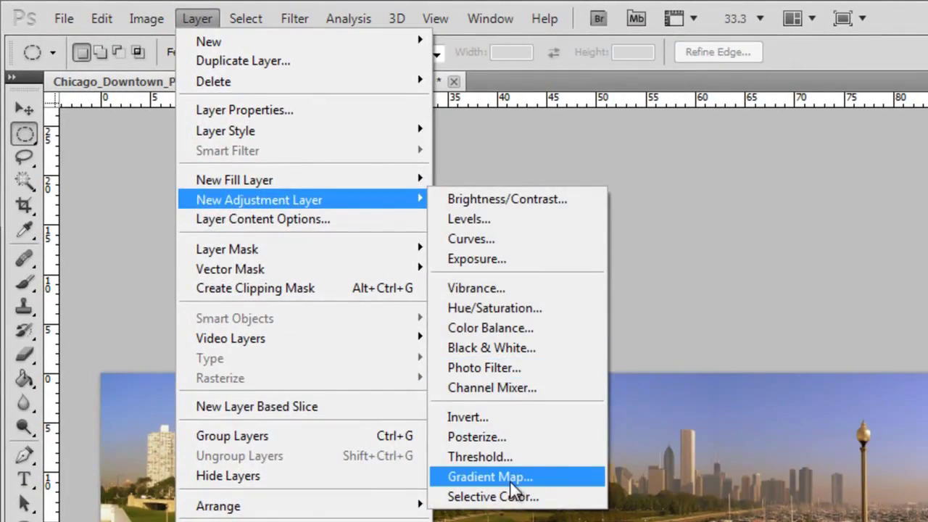
left_click(508, 476)
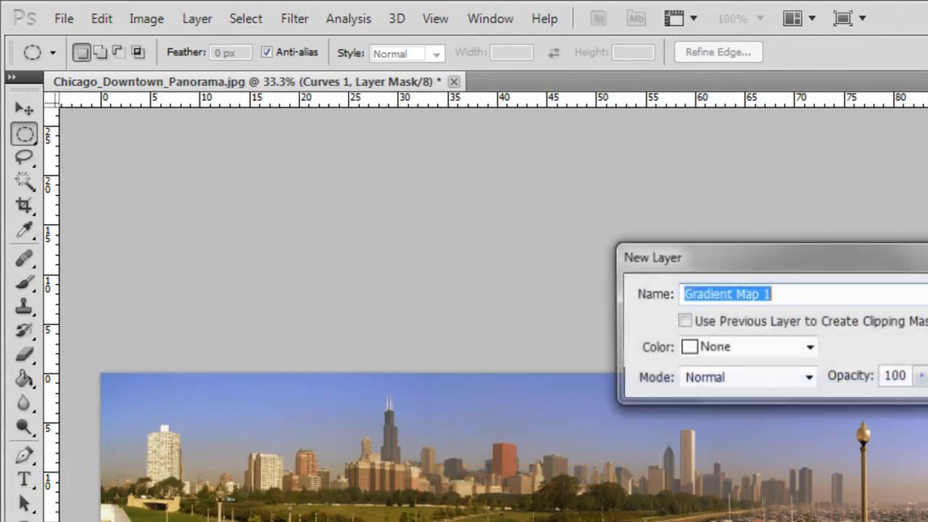
left_click(563, 167)
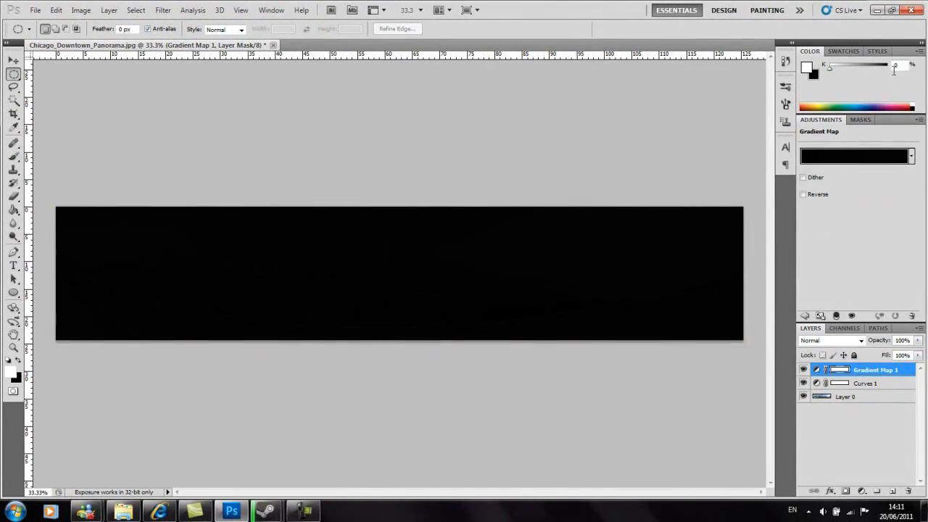
left_click(911, 157)
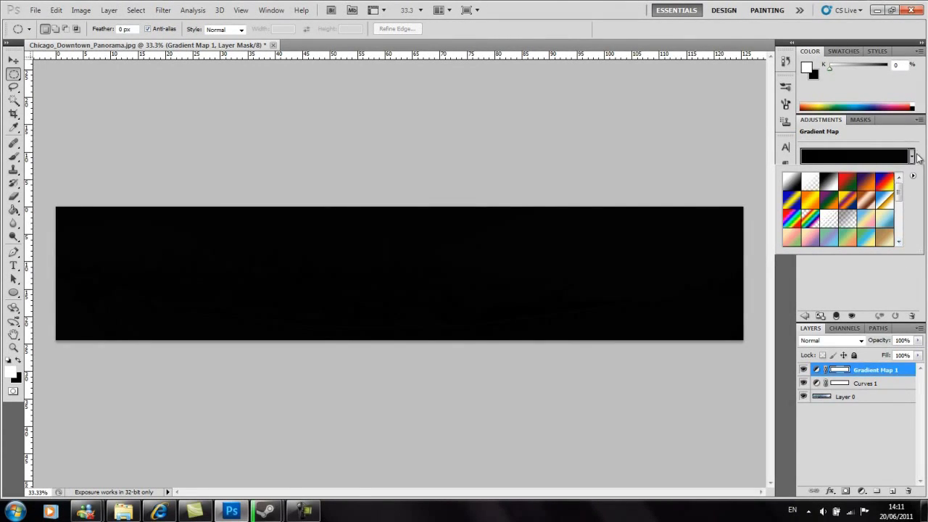
left_click(865, 192)
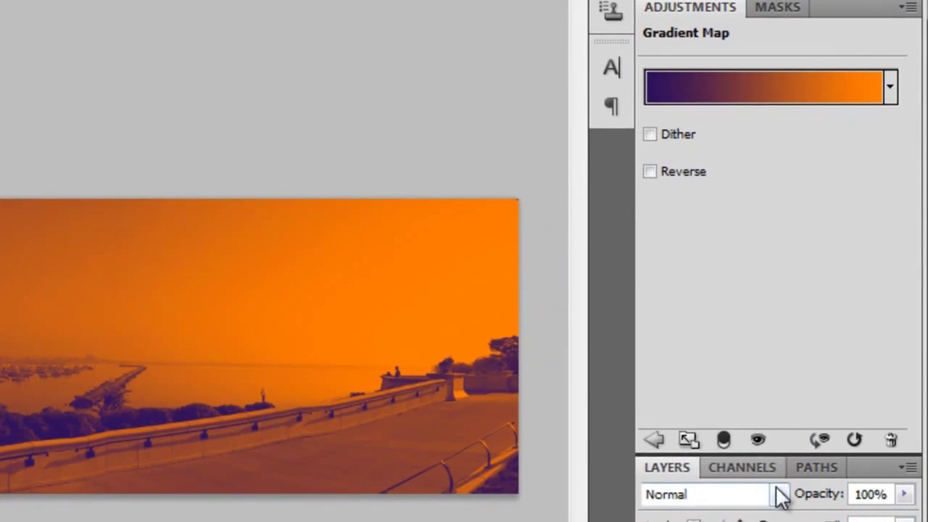
- Try several blend modes and settle on Soft Light for Gradient Map 1
left_click(779, 495)
left_click(689, 148)
key("Down")
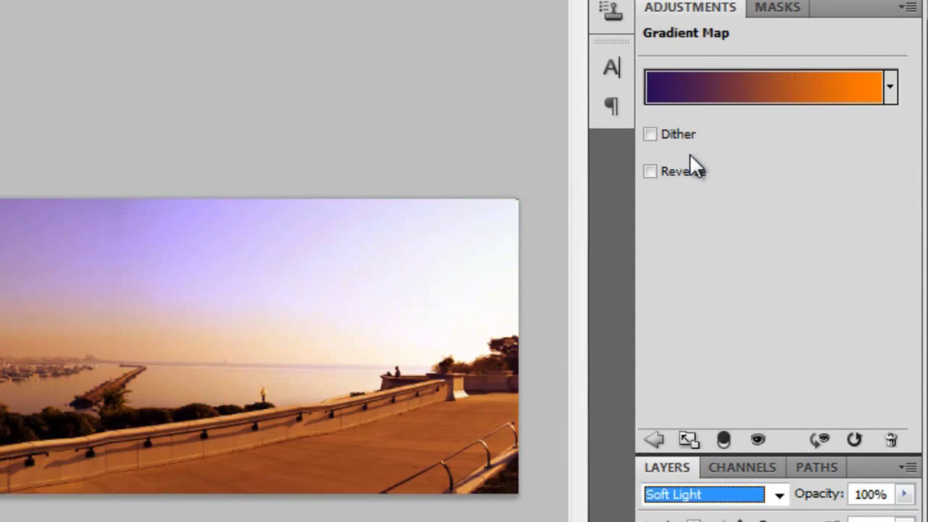
key("Up")
key("Down")
key("Down")
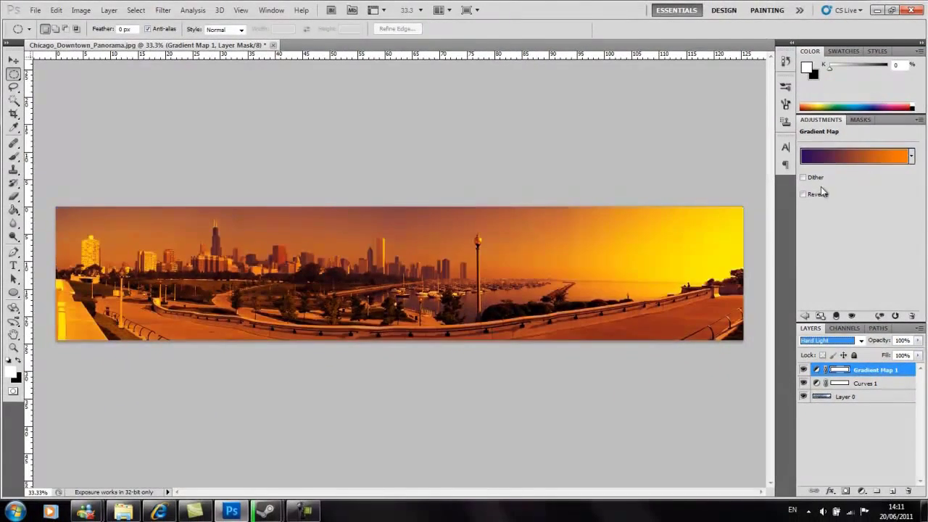
key("Down")
key("Up")
key("Up")
key("Down")
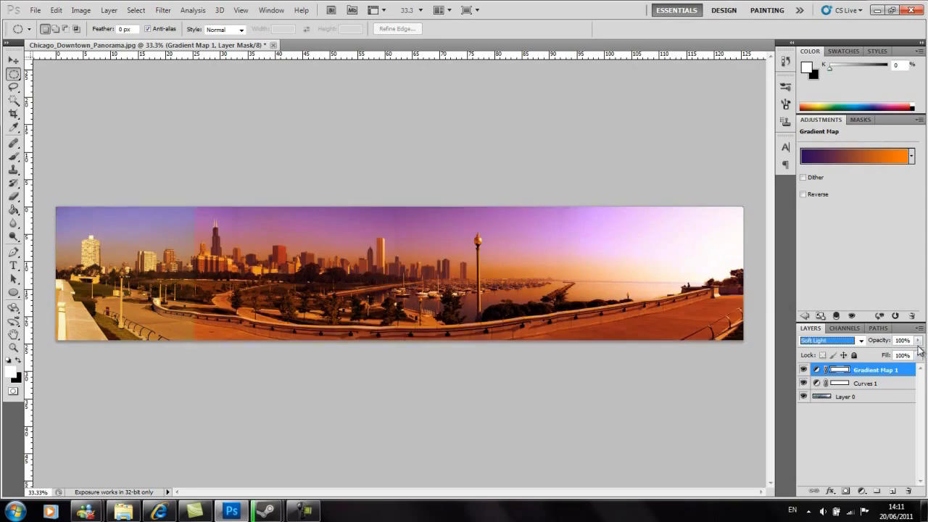
key("Up")
- Set Gradient Map 1 opacity to 75%
left_click(884, 339)
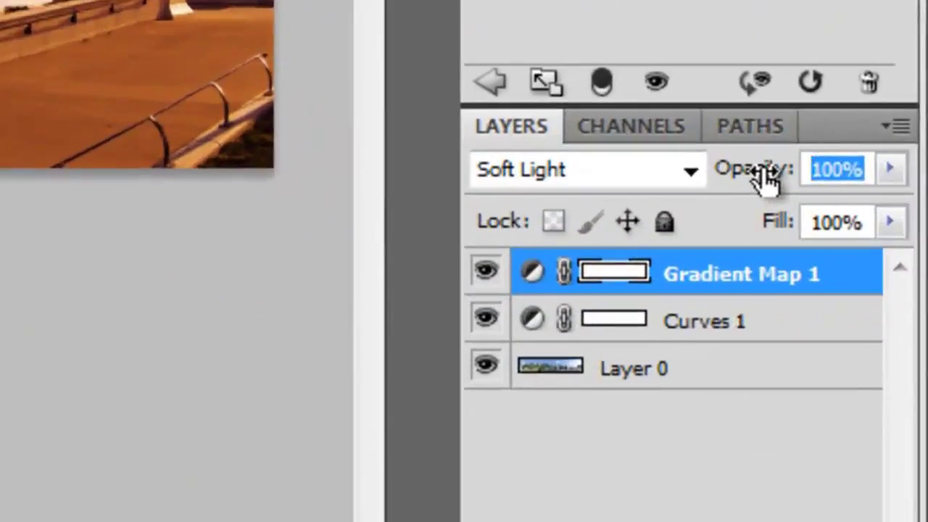
type("75")
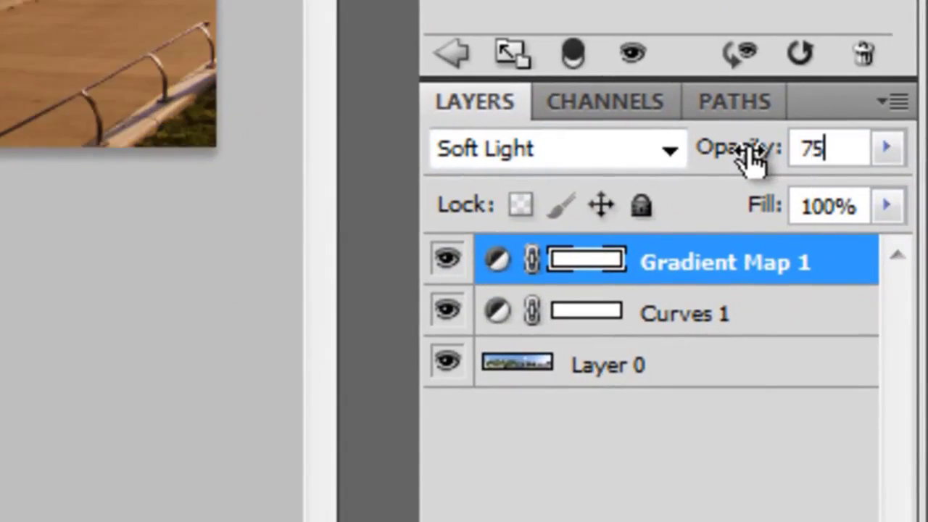
key("Return")
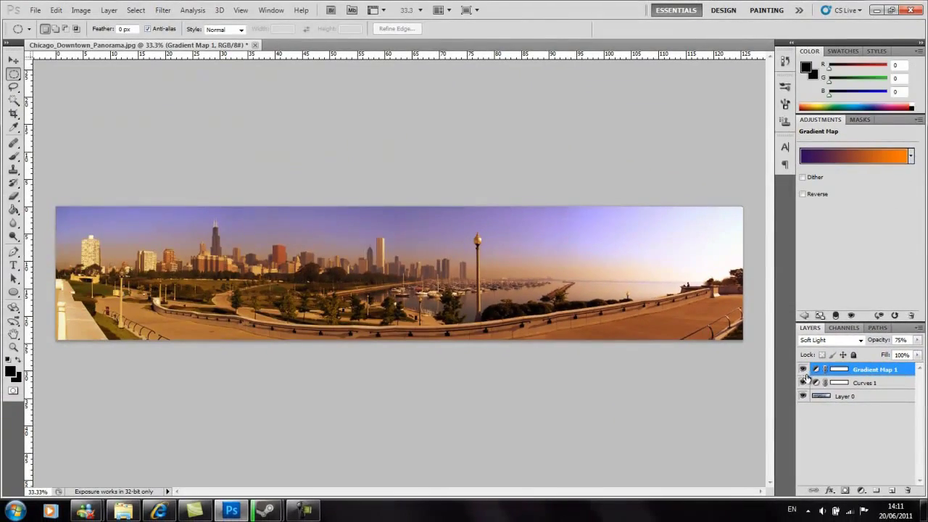
left_click(109, 10)
mouse_move(248, 191)
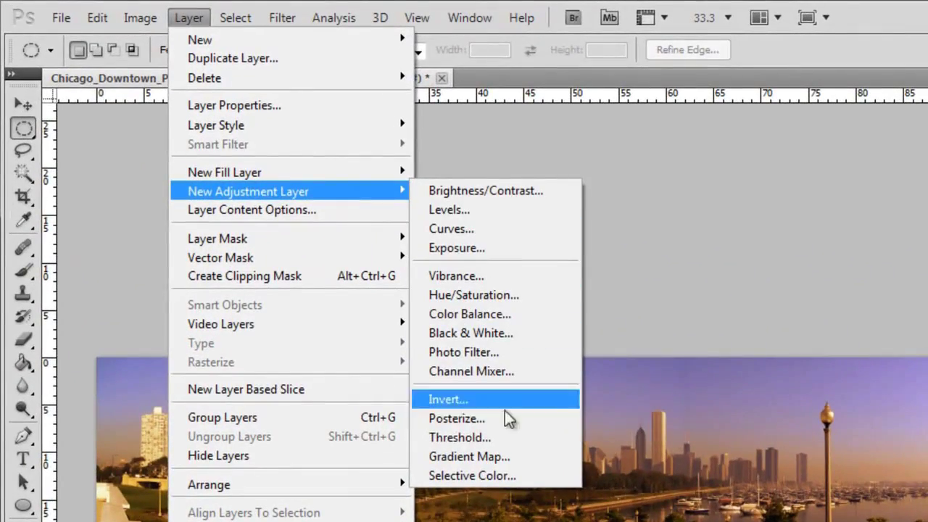
- Add a Gradient Map 2 adjustment layer using the black-to-white preset
left_click(501, 452)
left_click(548, 163)
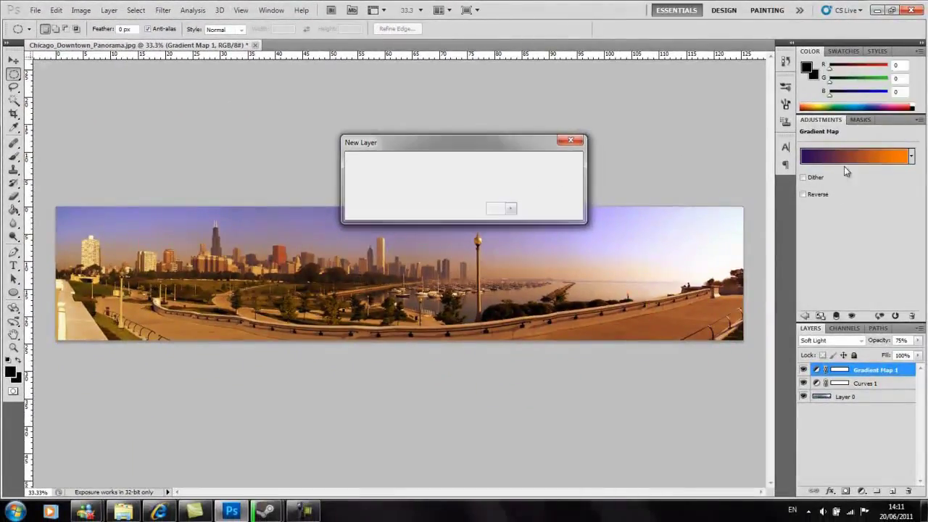
left_click(912, 155)
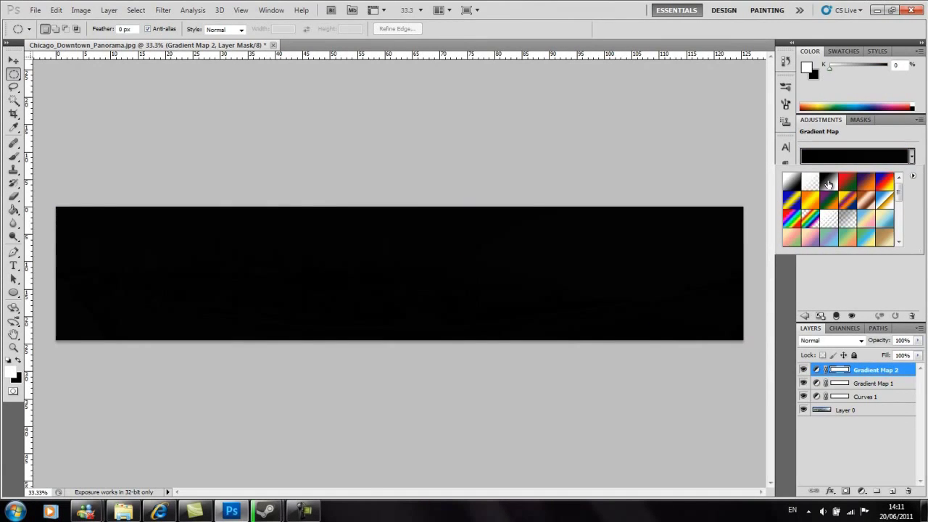
left_click(828, 181)
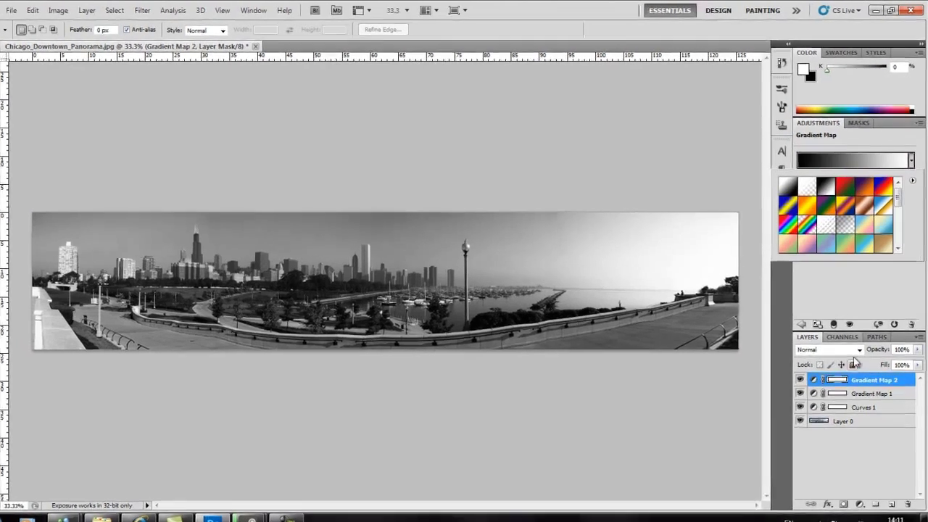
- Blend Gradient Map 2 as Soft Light at 75% opacity
left_click(861, 340)
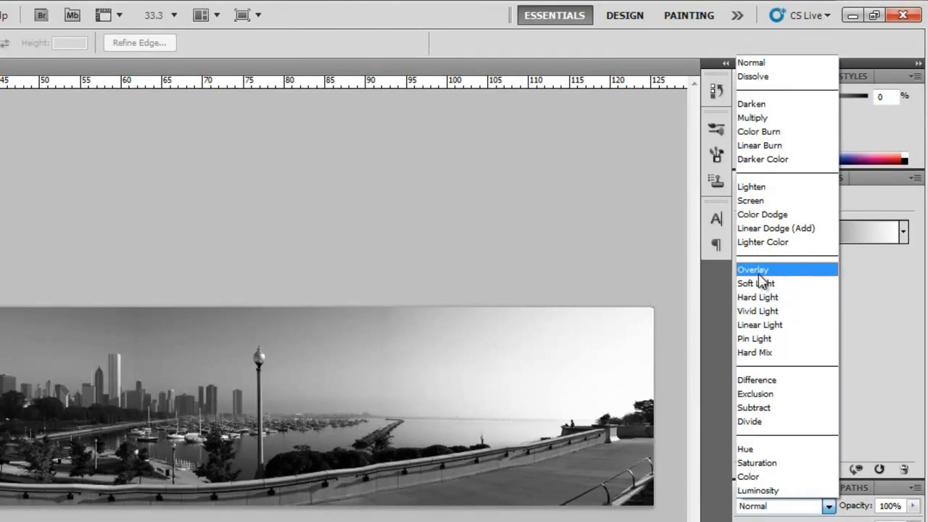
left_click(758, 282)
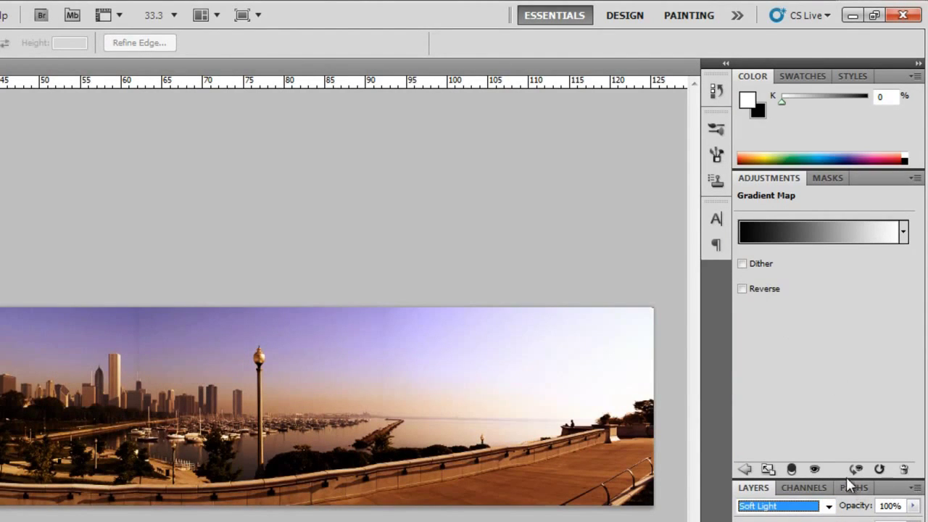
left_click(849, 504)
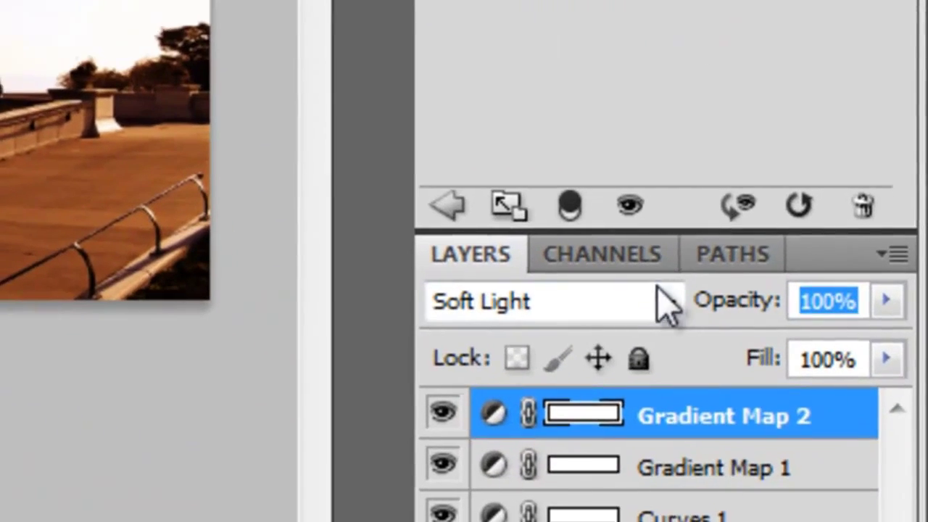
type("75")
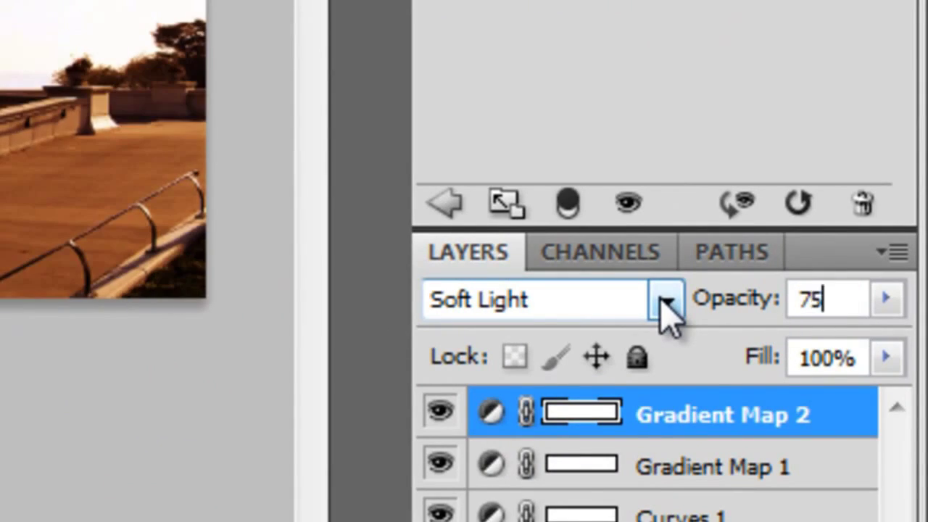
key("Return")
left_click(797, 371)
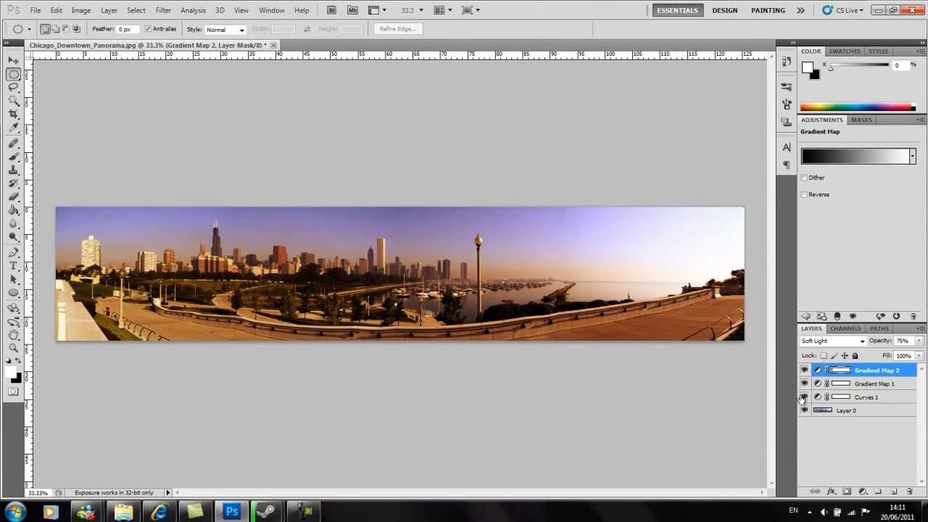
- Toggle Curves 1 and both Gradient Maps off and back on, then select Layer 0
left_click(805, 398)
left_click(805, 371)
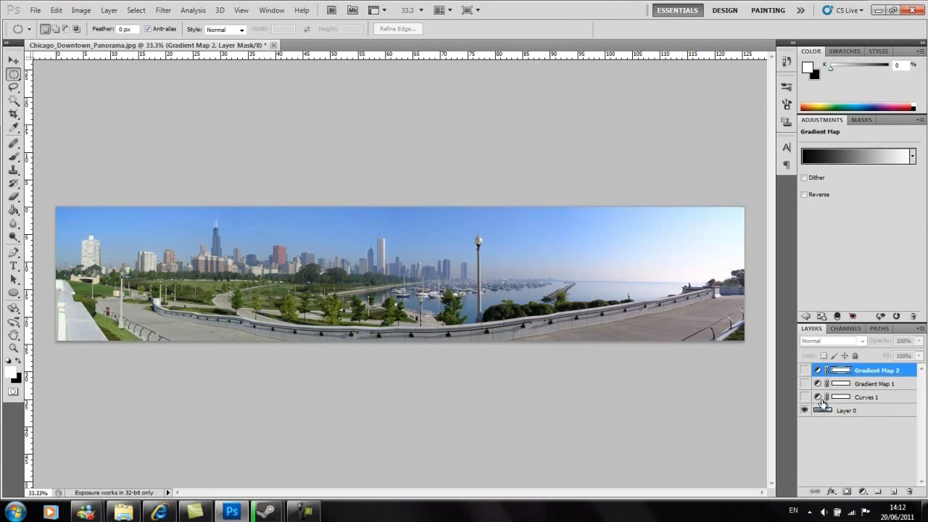
left_click(805, 398)
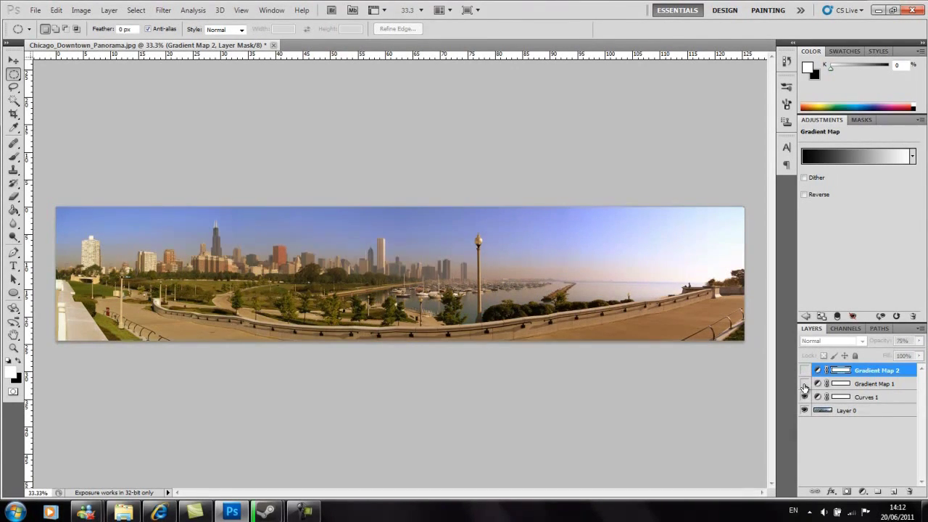
left_click(804, 384)
left_click(805, 371)
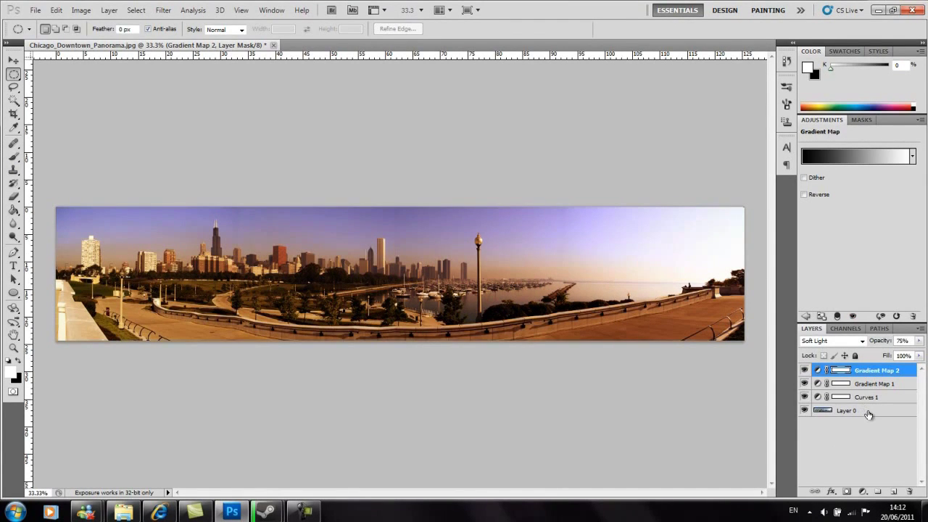
left_click(844, 415)
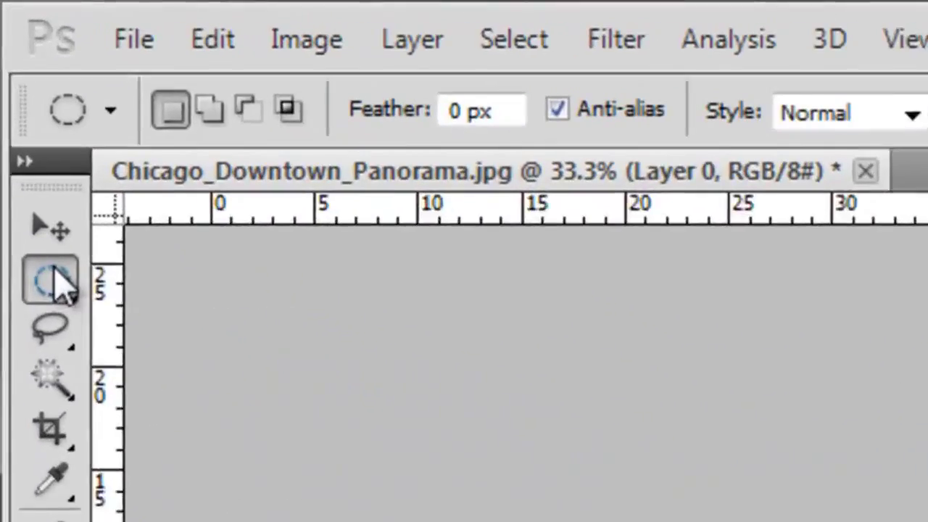
- Draw a large elliptical marquee over the panorama and invert it to select the corners
right_click(14, 73)
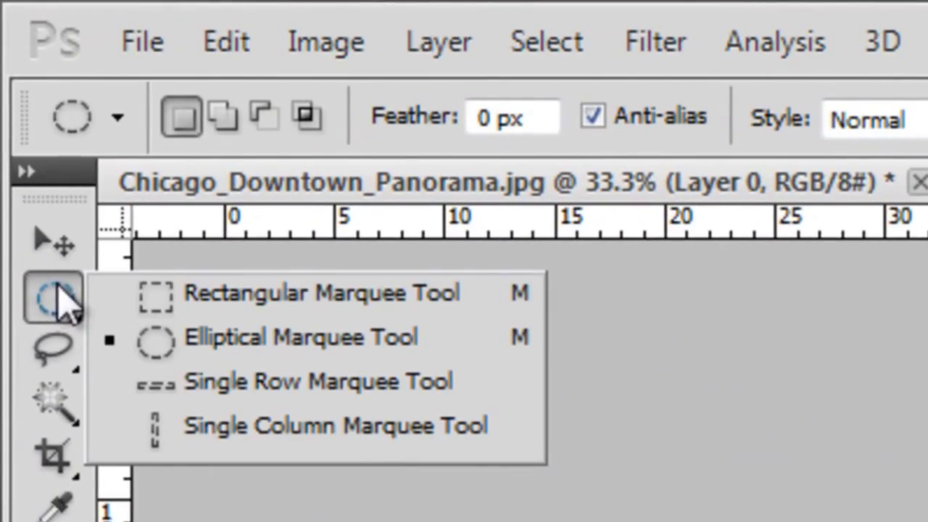
left_click(219, 348)
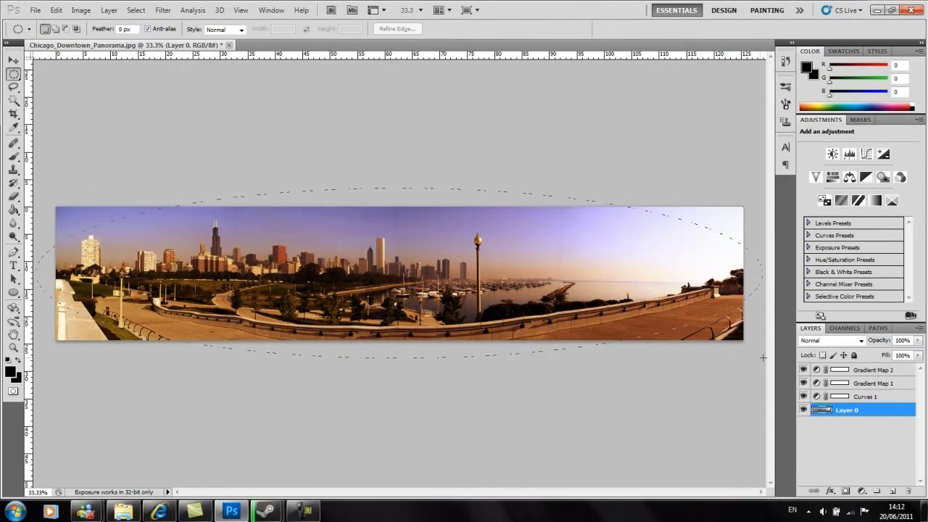
left_click_drag(765, 357, 764, 356)
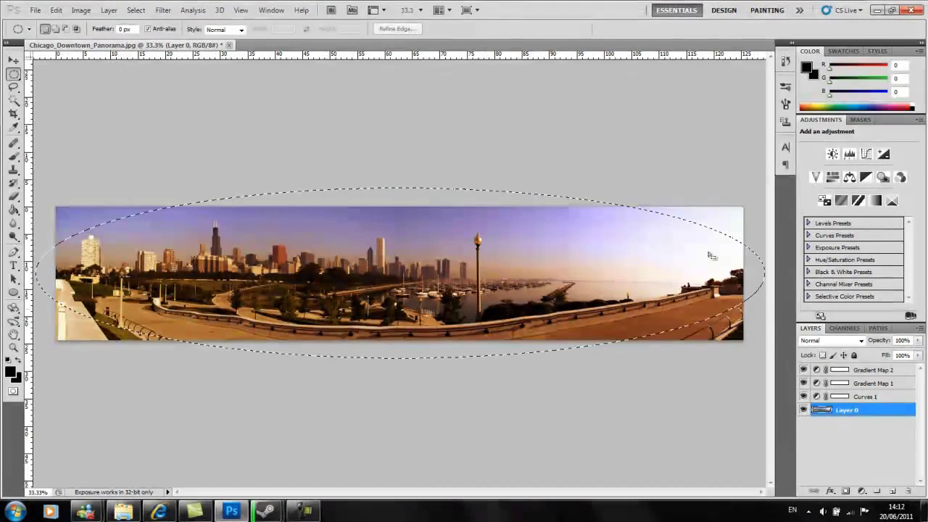
right_click(639, 239)
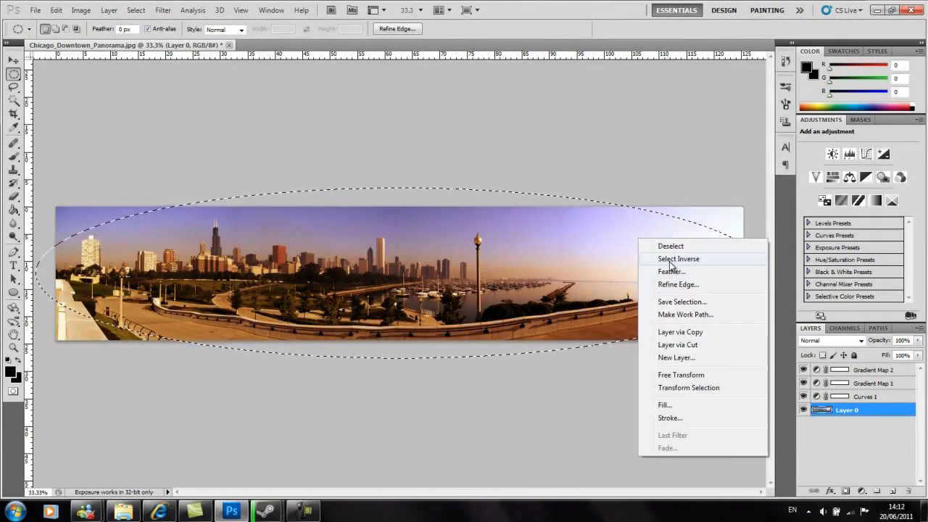
left_click(679, 259)
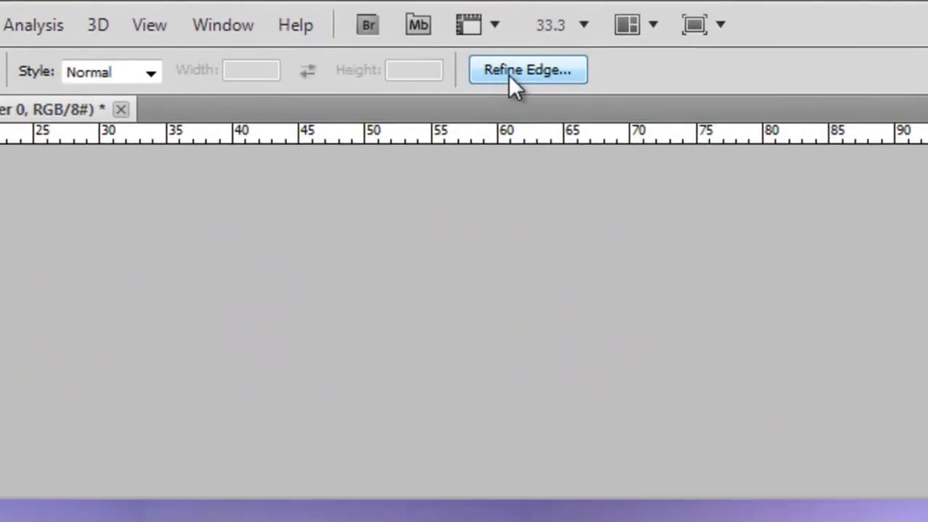
- Feather the corner selection by 250 px in Refine Edge and delete the corners
left_click(411, 35)
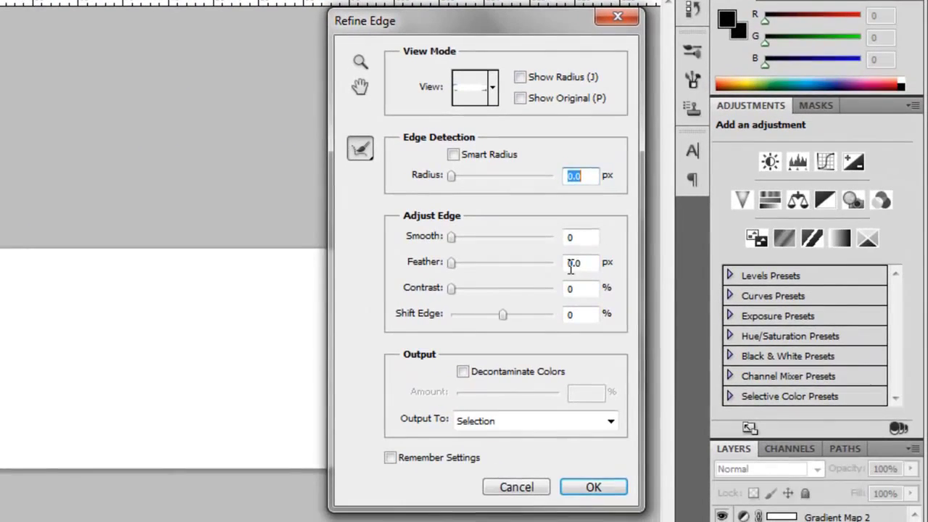
left_click(572, 264)
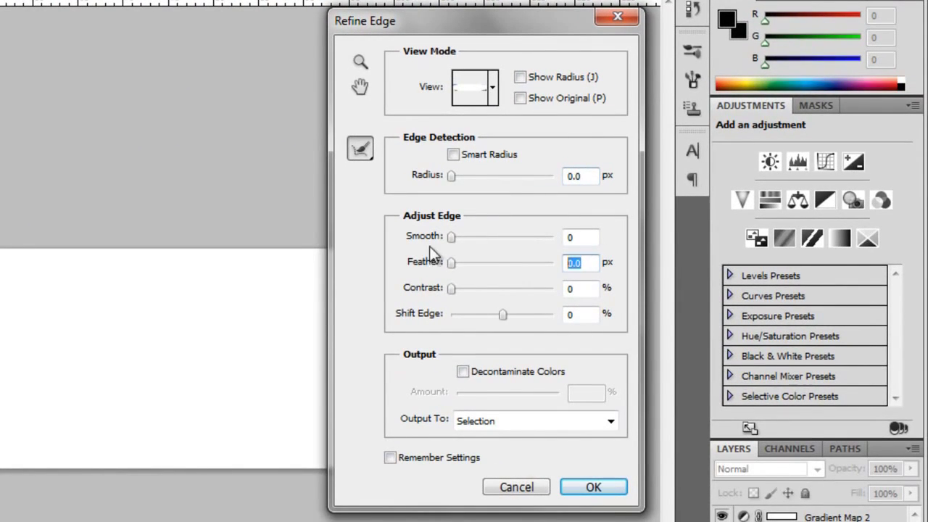
type("00")
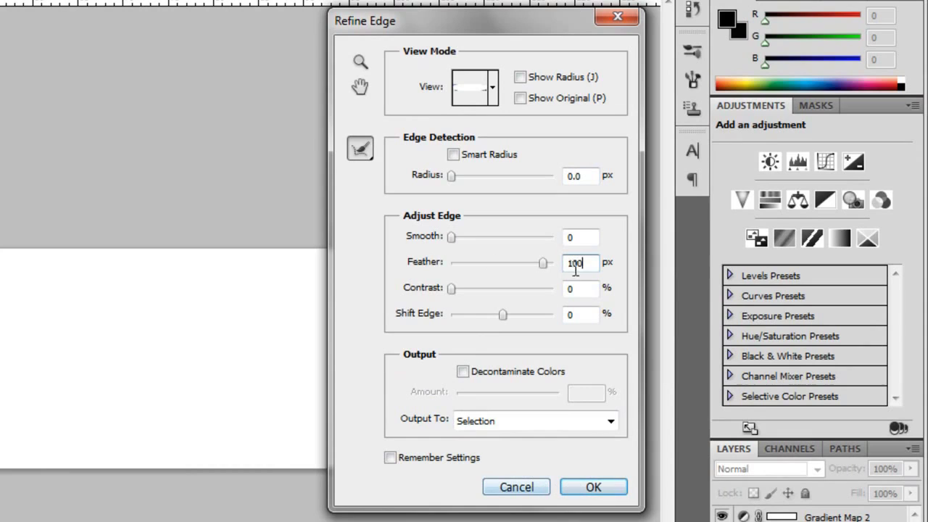
double_click(585, 266)
type("125")
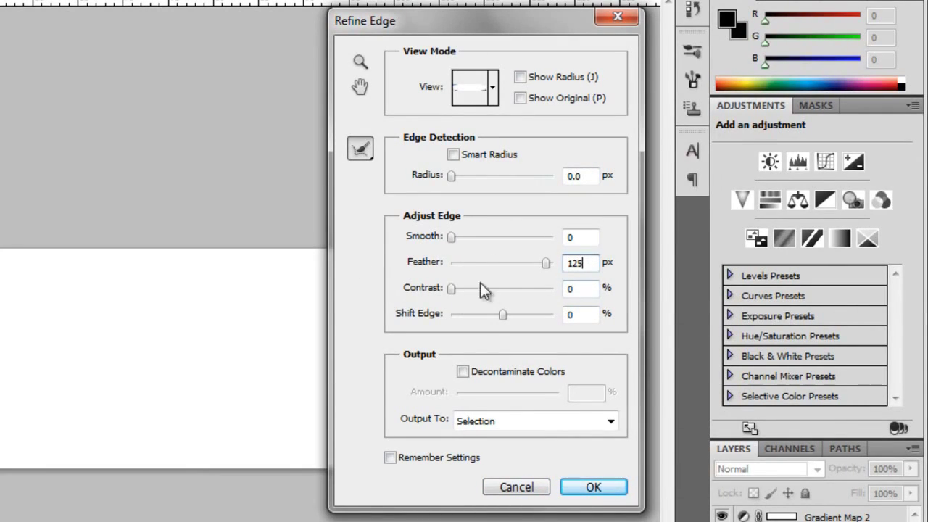
mouse_move(545, 264)
left_mouse_down()
mouse_move(562, 274)
mouse_move(552, 267)
left_mouse_up()
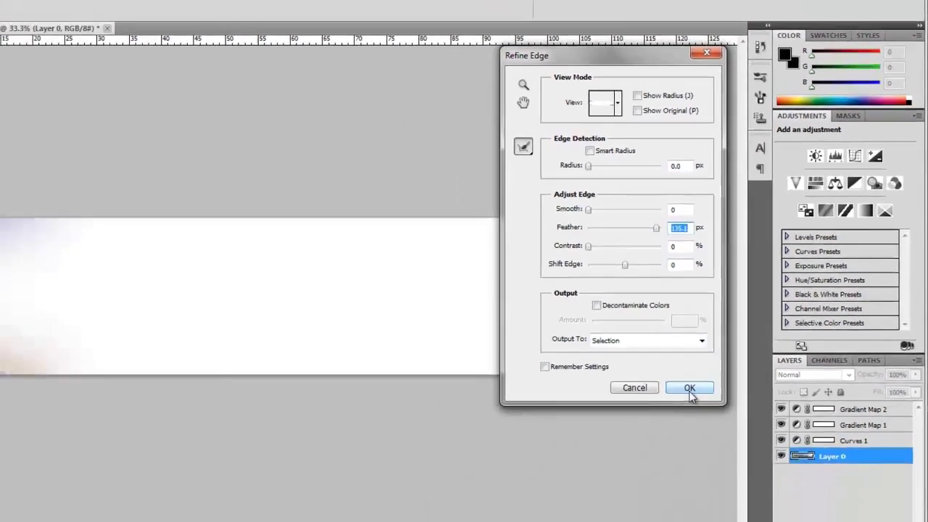
left_click(599, 483)
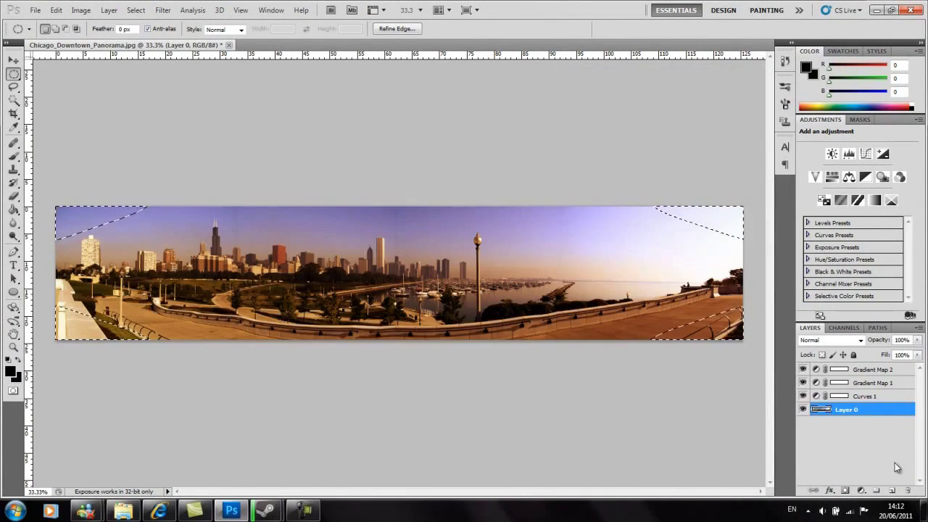
key("Delete")
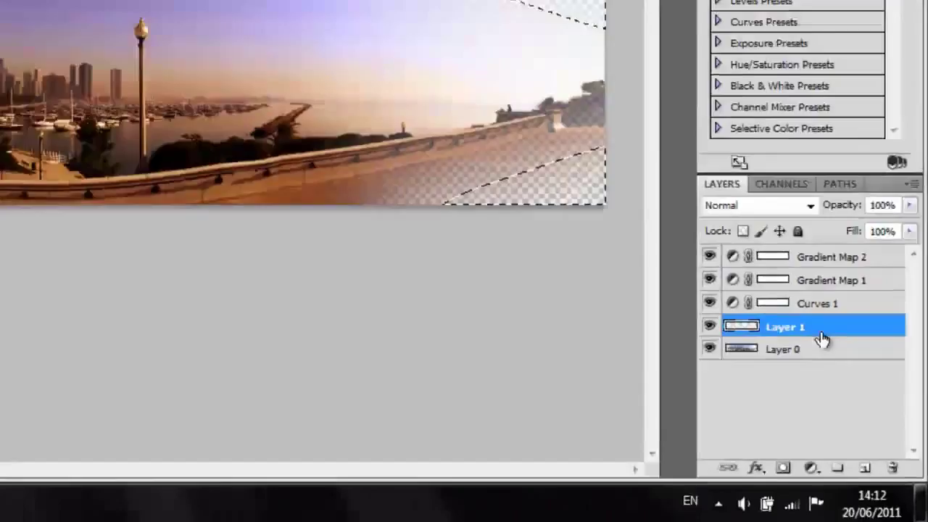
- Move Layer 1 beneath Layer 0, fill it with black, and test a lower opacity
left_click_drag(863, 410, 863, 435)
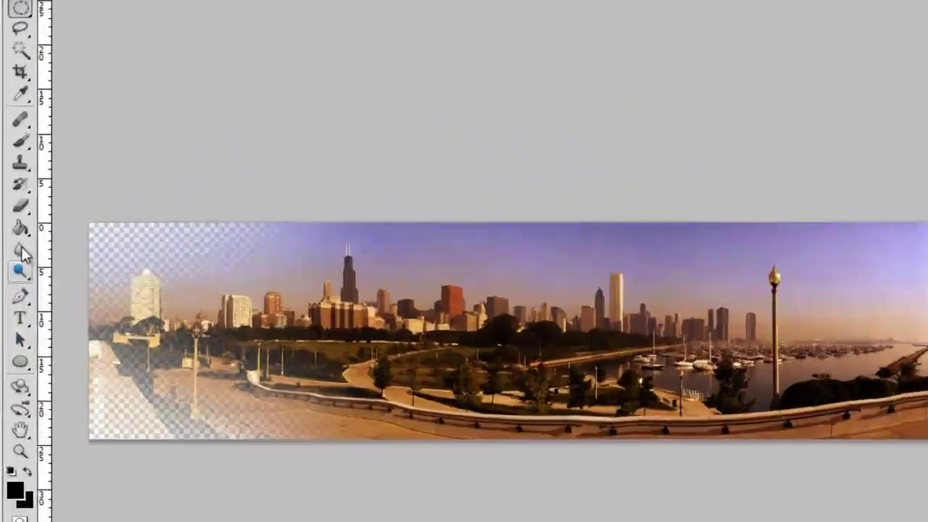
left_click(21, 229)
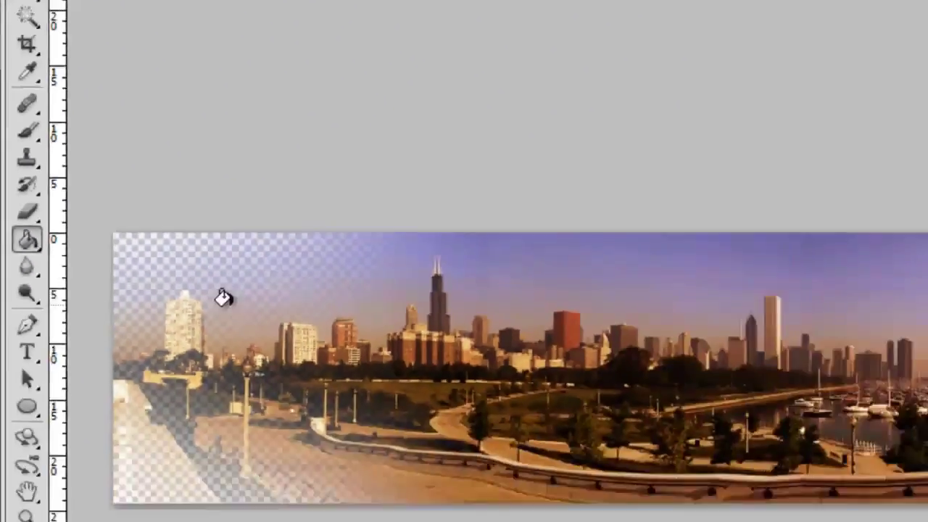
left_click(222, 298)
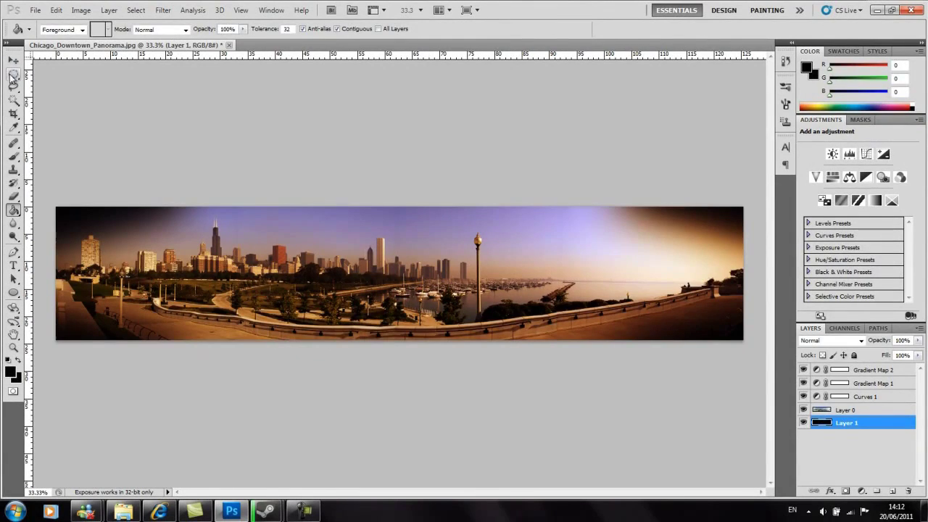
left_click(13, 74)
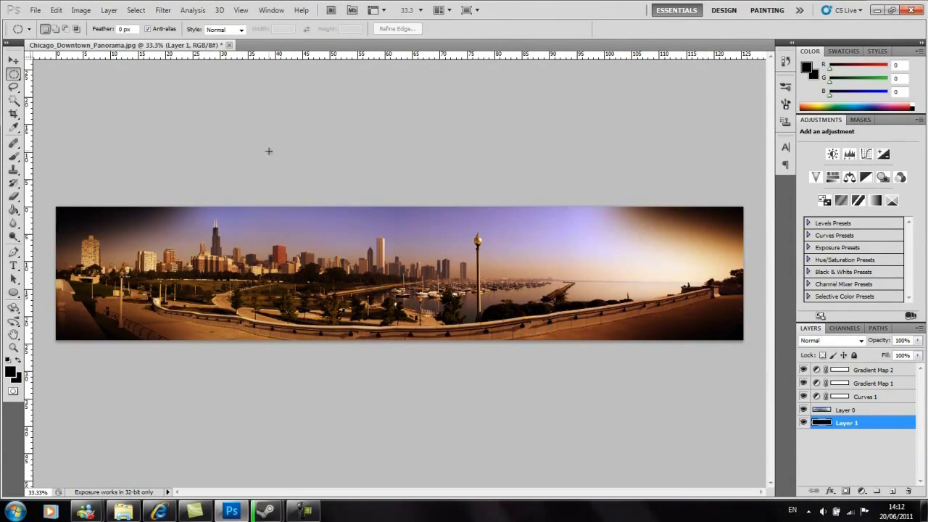
mouse_move(918, 345)
left_mouse_down()
mouse_move(910, 355)
mouse_move(926, 366)
left_mouse_up()
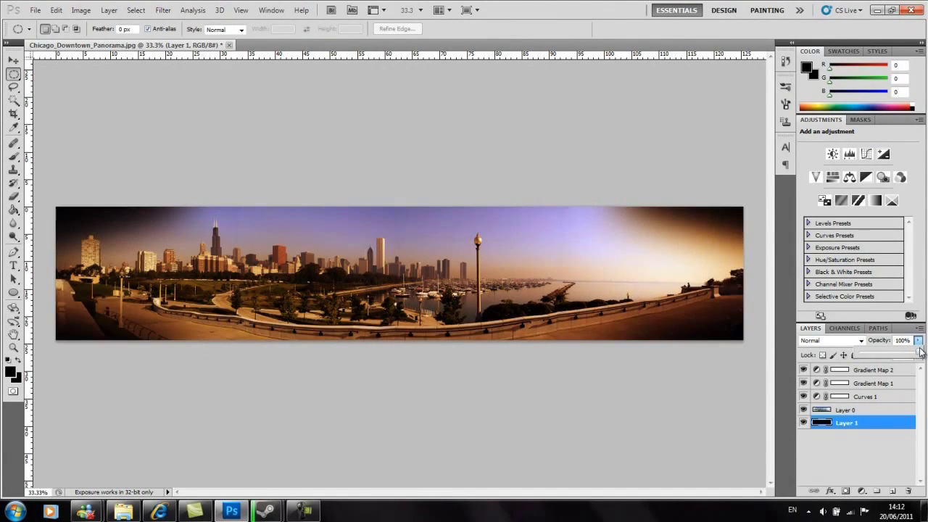
left_click(679, 151)
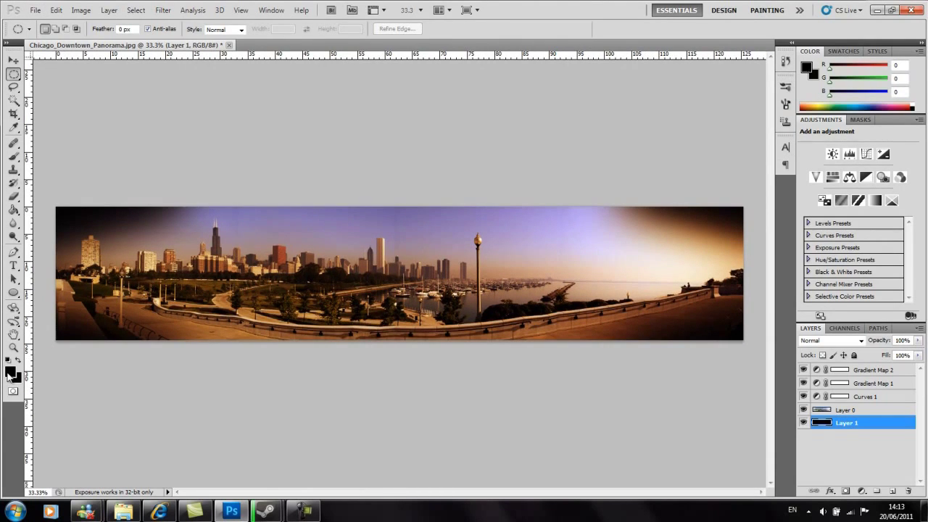
- Fill the vignette corners on Layer 1 with a near-black grey using the Paint Bucket
left_click(9, 374)
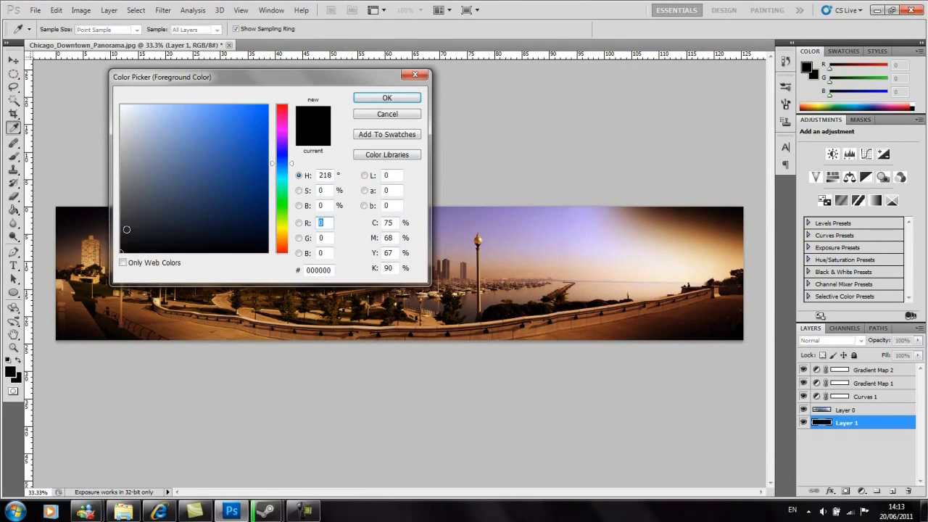
left_click_drag(127, 229, 108, 237)
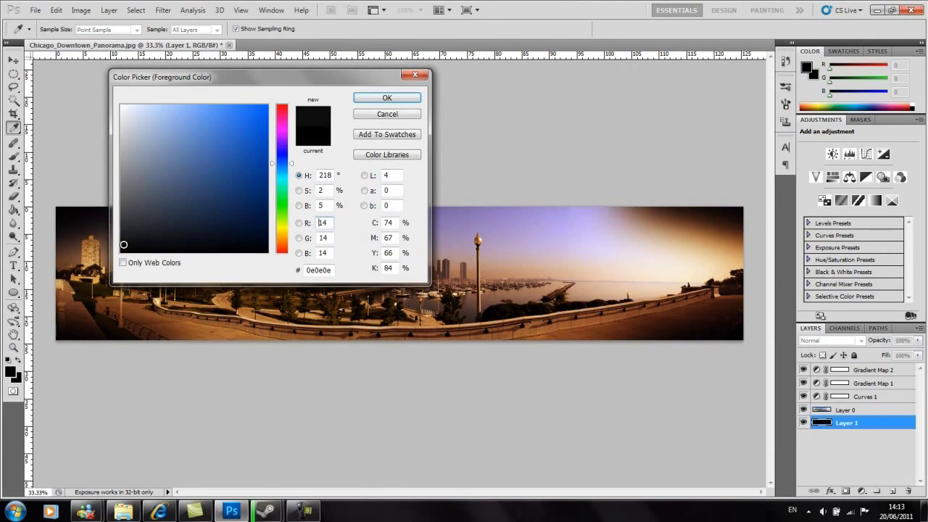
left_click(387, 97)
key("m")
left_click(13, 210)
left_click(146, 258)
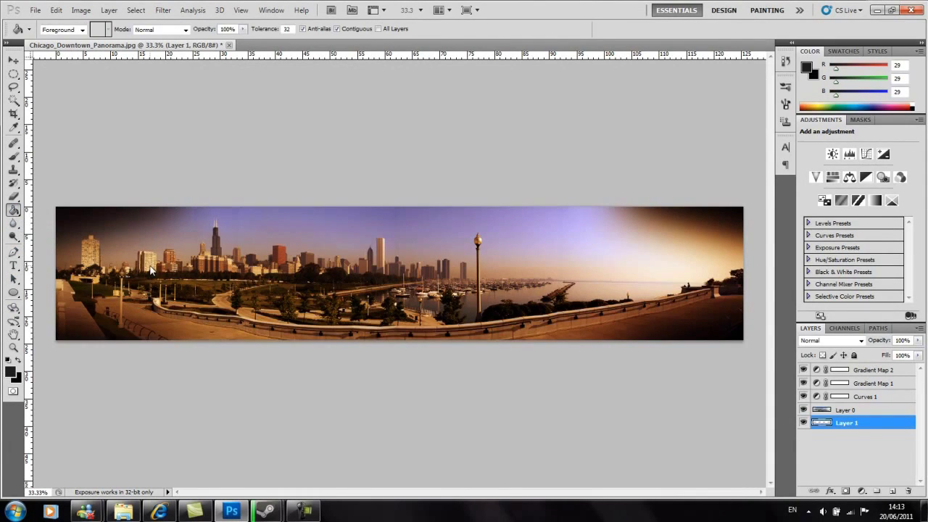
- Refill the dark corners with the lighter grey #474747
left_click(9, 372)
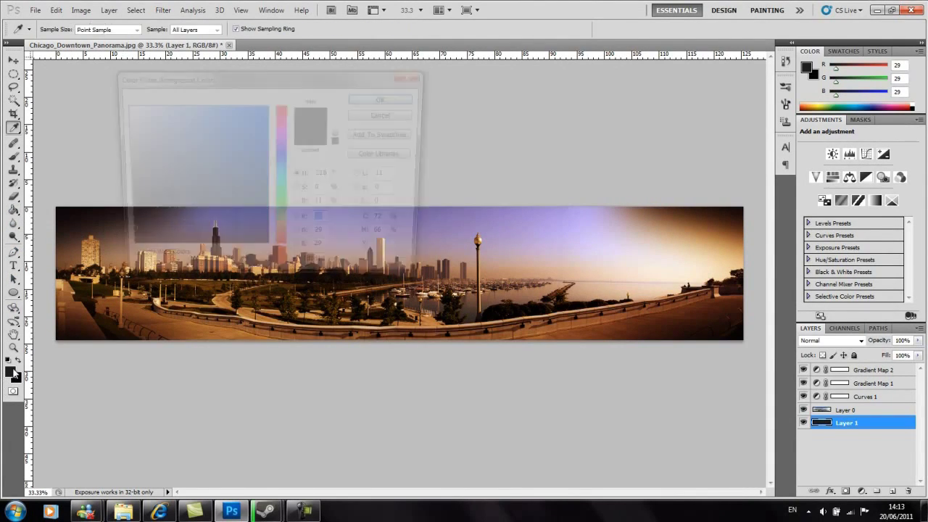
left_click(120, 211)
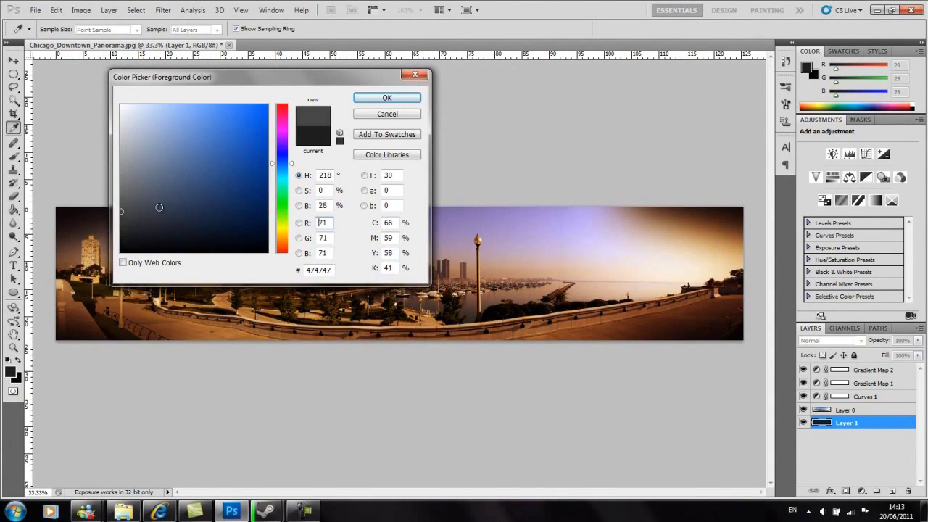
left_click(366, 98)
left_click(601, 251)
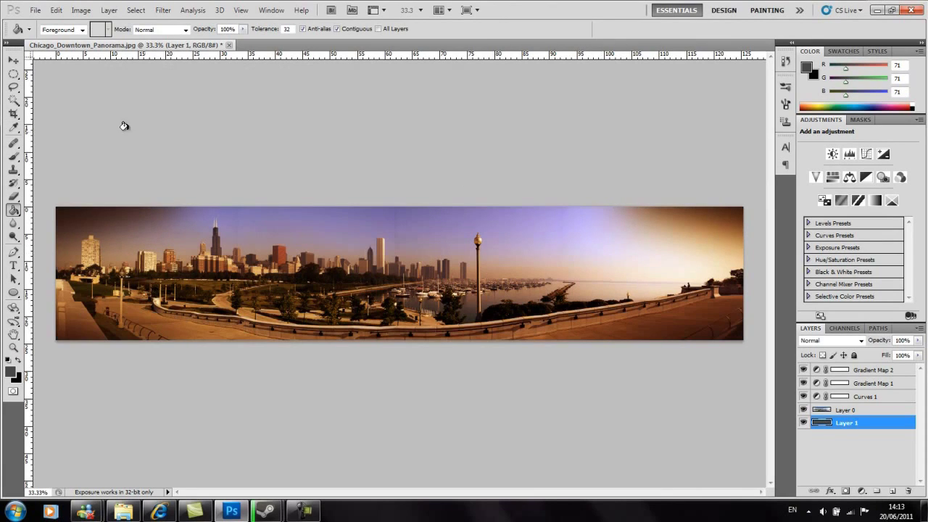
left_click(13, 73)
scroll(414, 205, "down", 1)
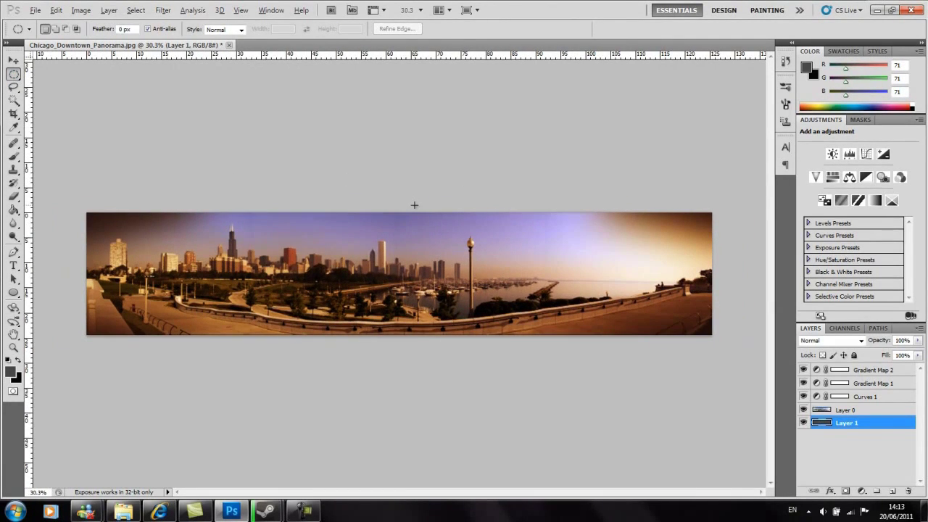
- Toggle visibility of Layer 1, Curves 1 and the Gradient Maps to compare the corners
left_click(803, 422)
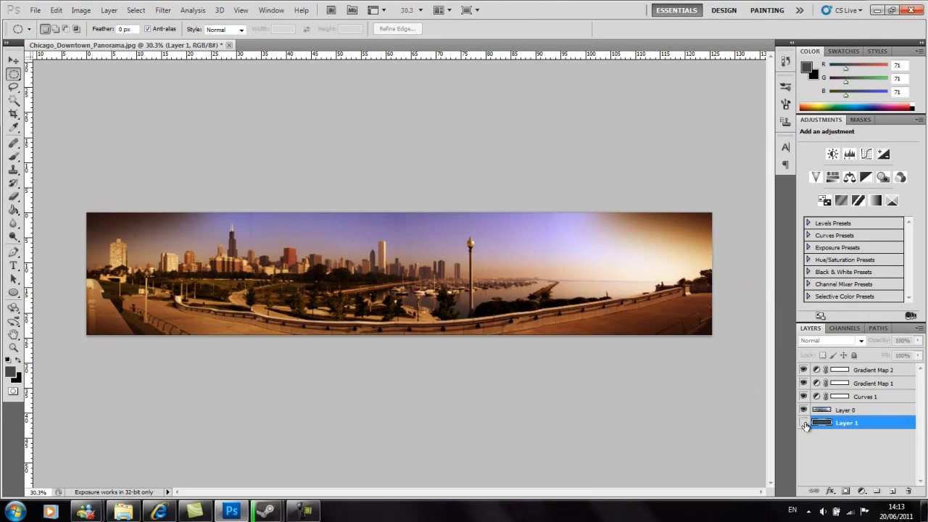
left_click(804, 422)
left_click_drag(805, 398, 808, 377)
left_click(804, 370)
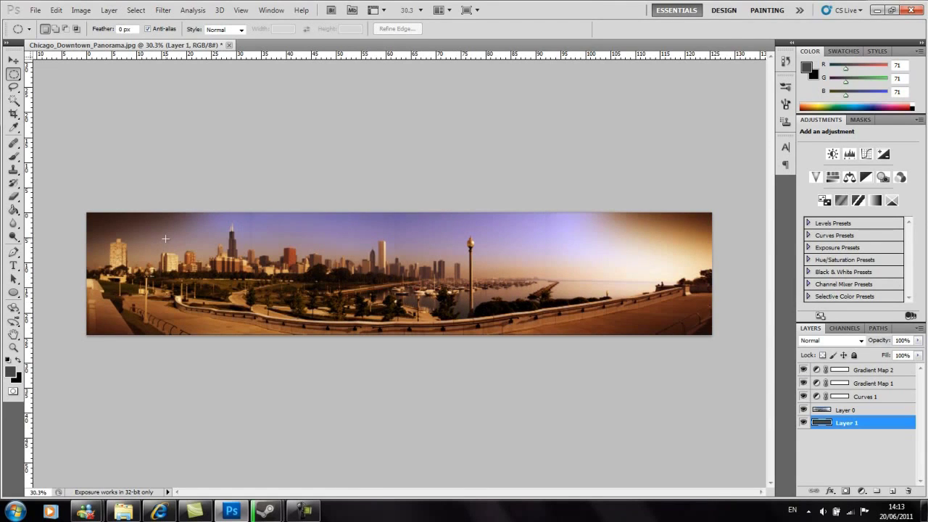
scroll(471, 350, "up", 1)
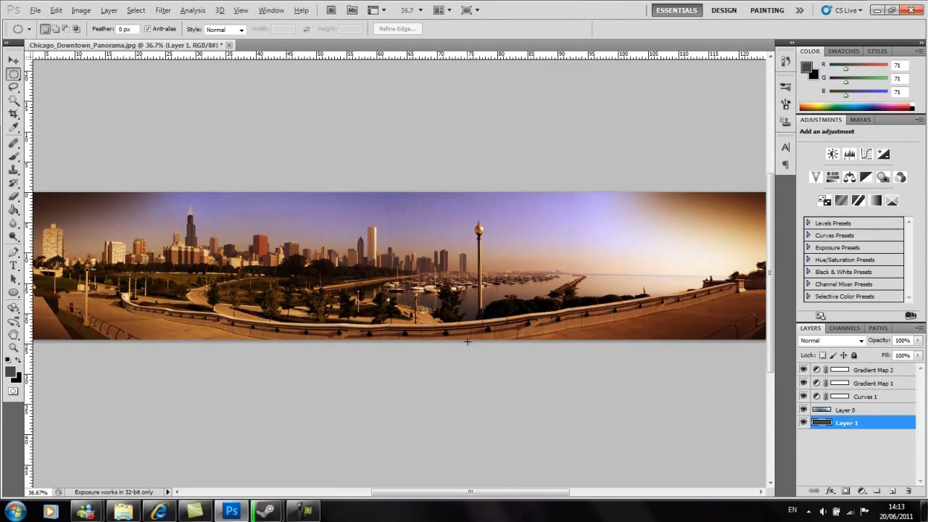
scroll(467, 341, "down", 1)
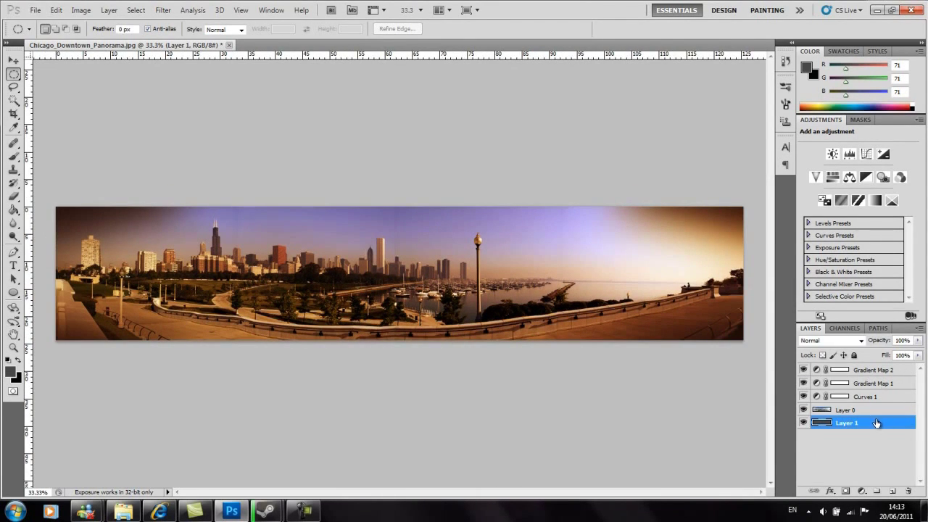
- Delete Layer 1, Curves 1 and the Gradient Map adjustment layers
key("Delete")
left_click(877, 398)
key("Delete")
left_click(876, 379)
key("Delete")
key("Delete")
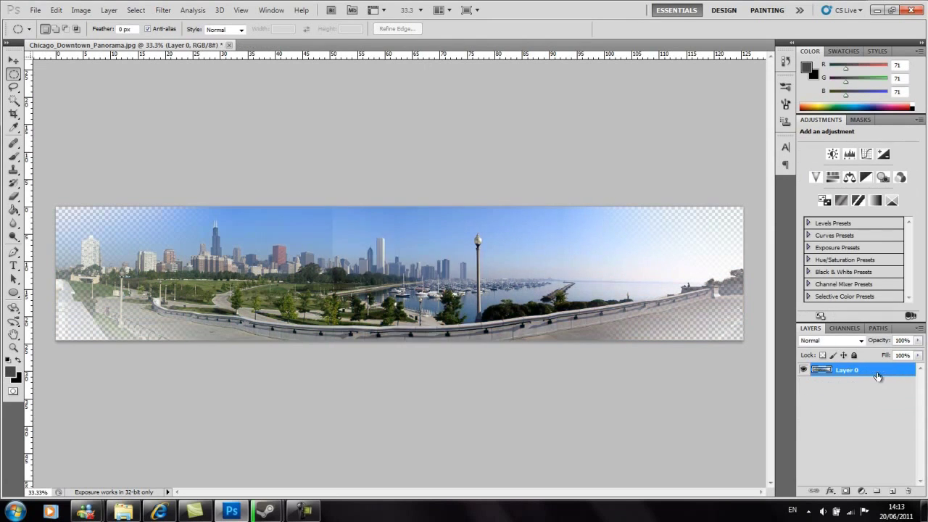
- Close the panorama without saving and reopen Chicago_Downtown_Panorama.jpg
left_click(229, 45)
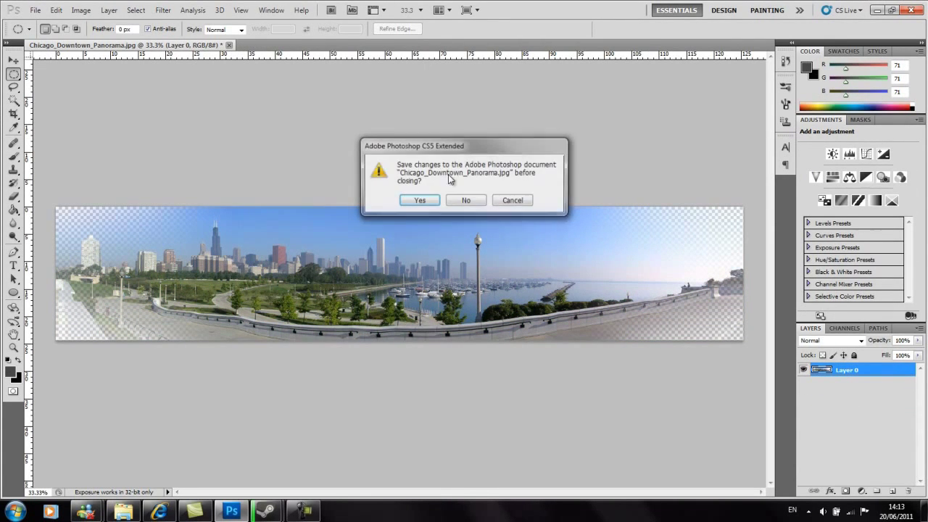
left_click(465, 200)
left_click(35, 10)
left_click(48, 34)
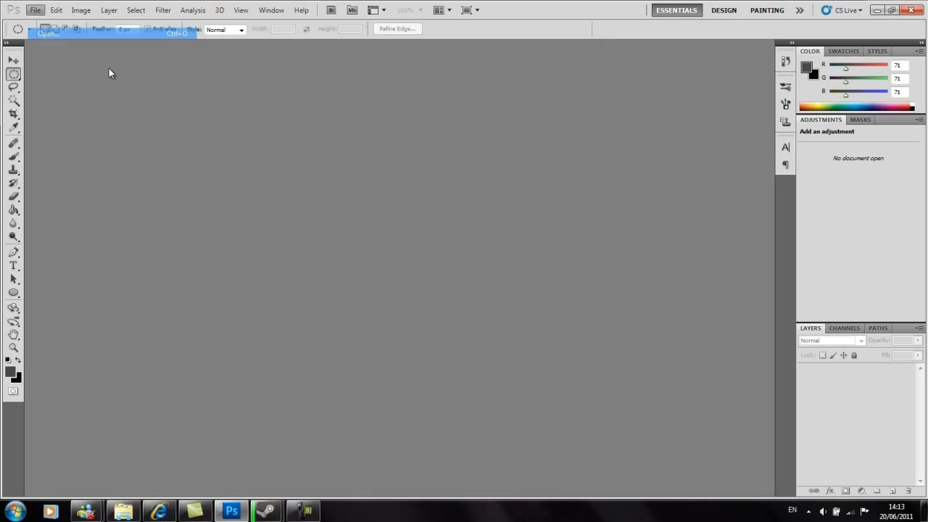
left_click_drag(620, 98, 630, 165)
scroll(630, 165, "down", 2)
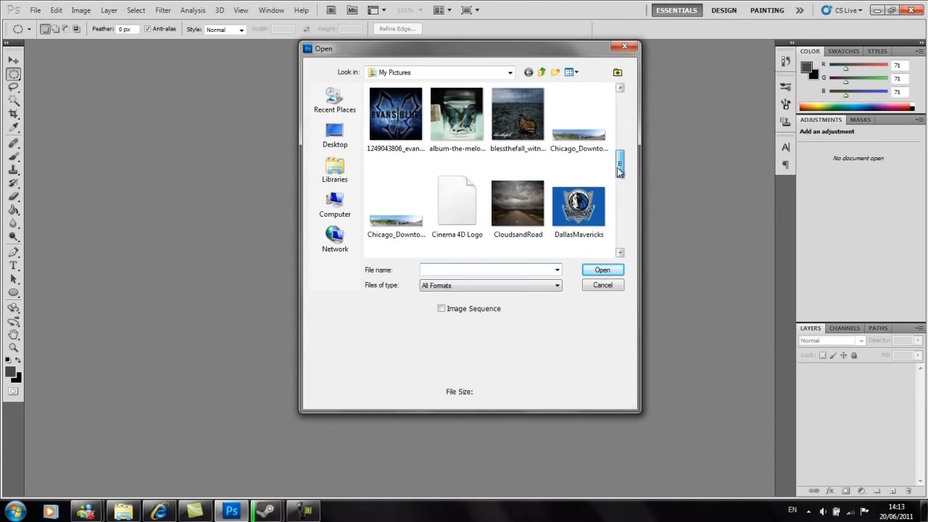
double_click(579, 115)
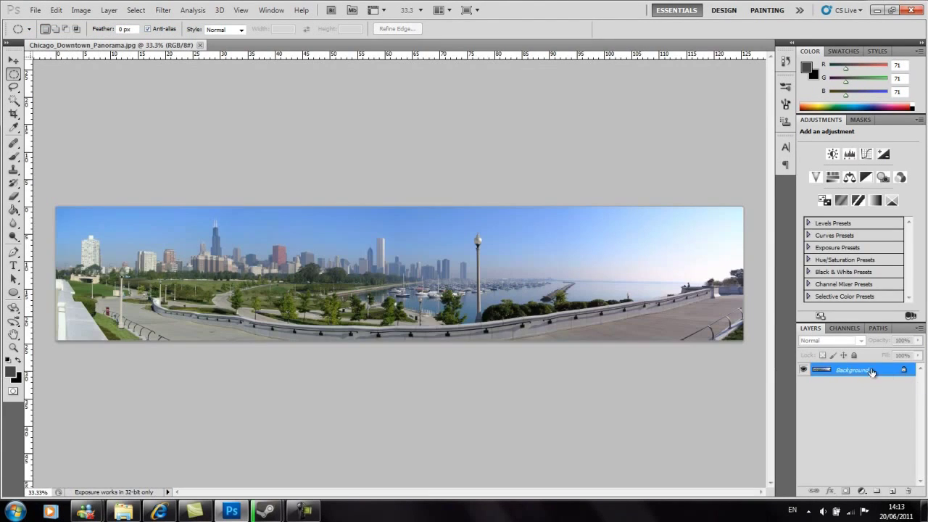
- Convert the Background to Layer 0 and duplicate it as Layer 0 copy
double_click(873, 371)
left_click(557, 162)
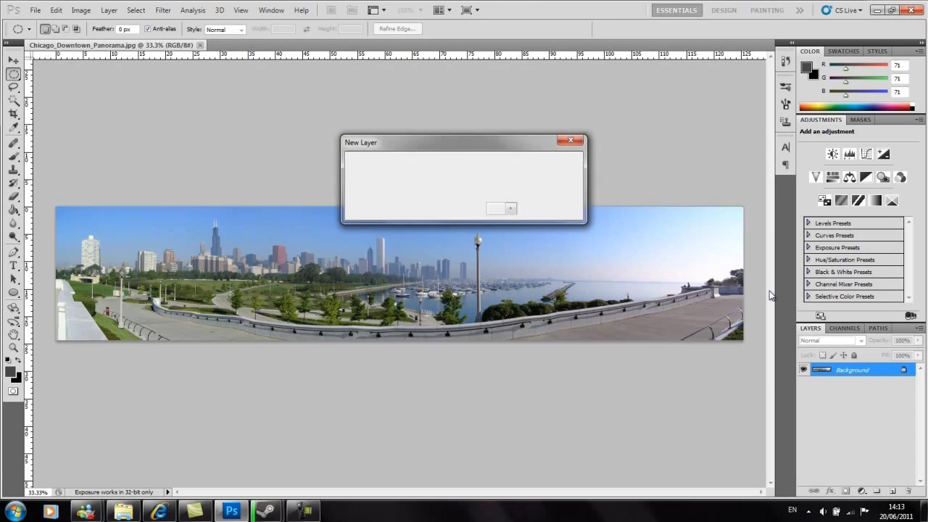
right_click(874, 374)
left_click(784, 137)
key("Return")
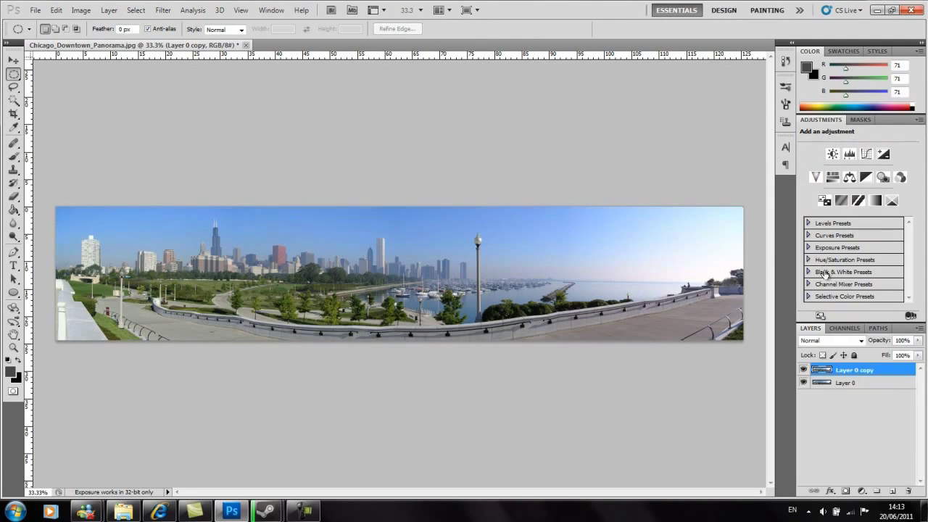
- Apply a Black & White adjustment to Layer 0 copy
left_click(80, 10)
mouse_move(243, 96)
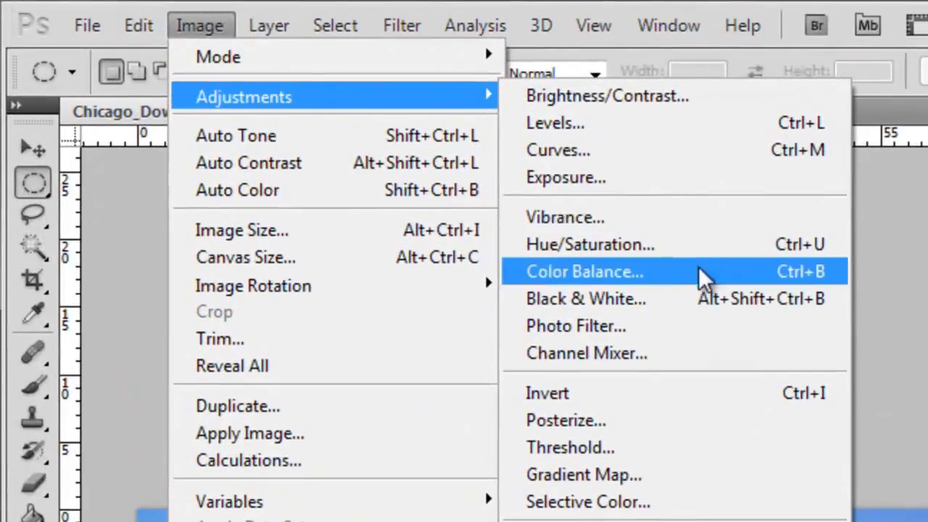
left_click(586, 299)
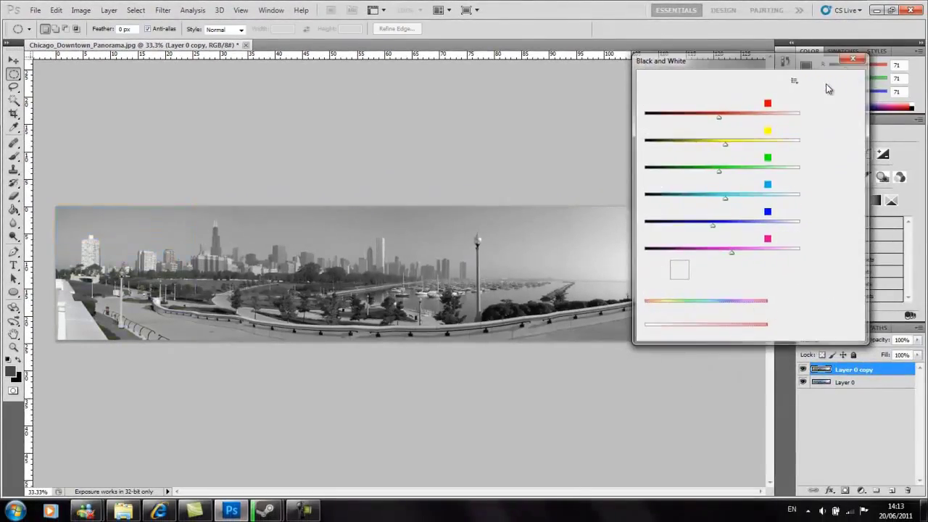
left_click(907, 87)
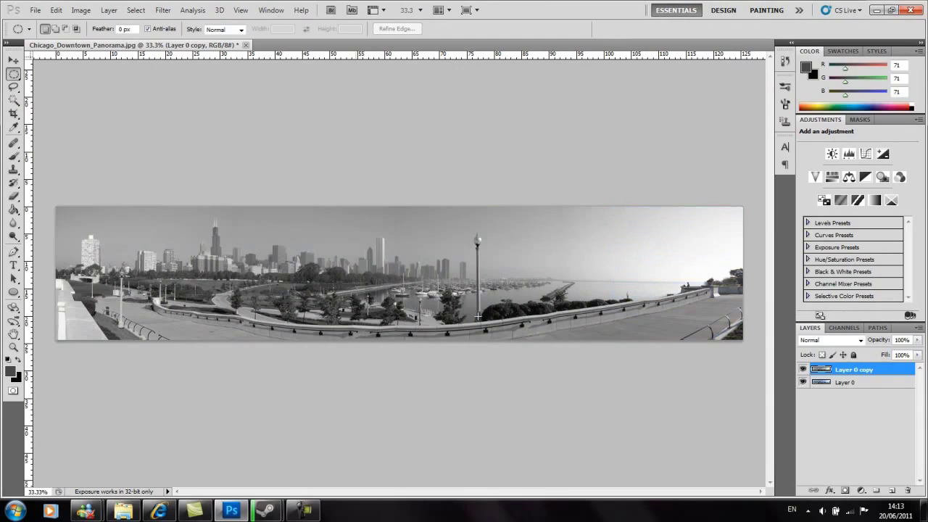
- Toggle the grayscale copy's visibility to compare with the colour original, leaving Layer 0 copy selected
left_click(803, 370)
left_click(803, 370)
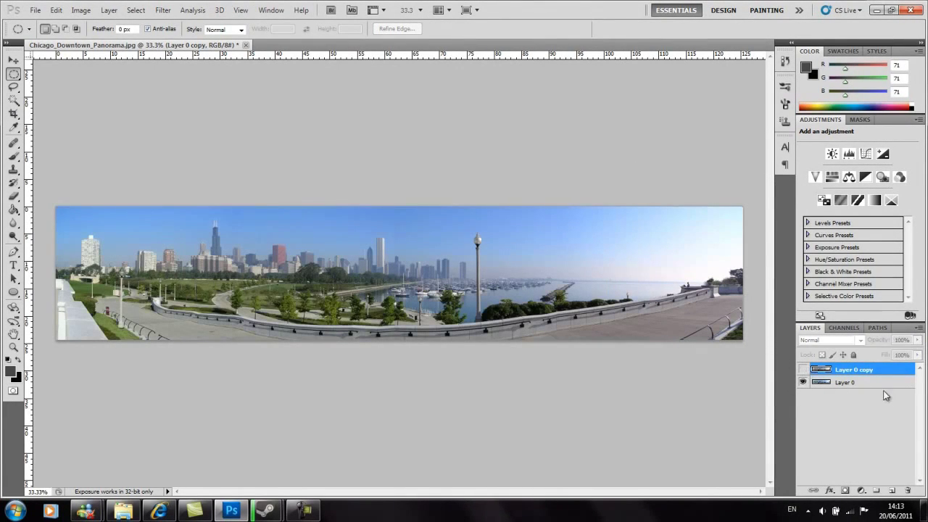
left_click(858, 385)
left_click(803, 370)
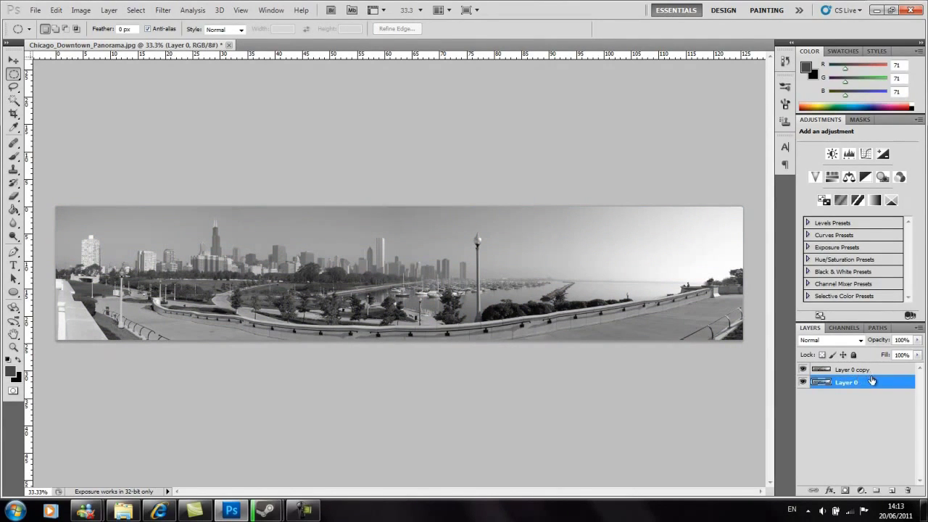
left_click(874, 370)
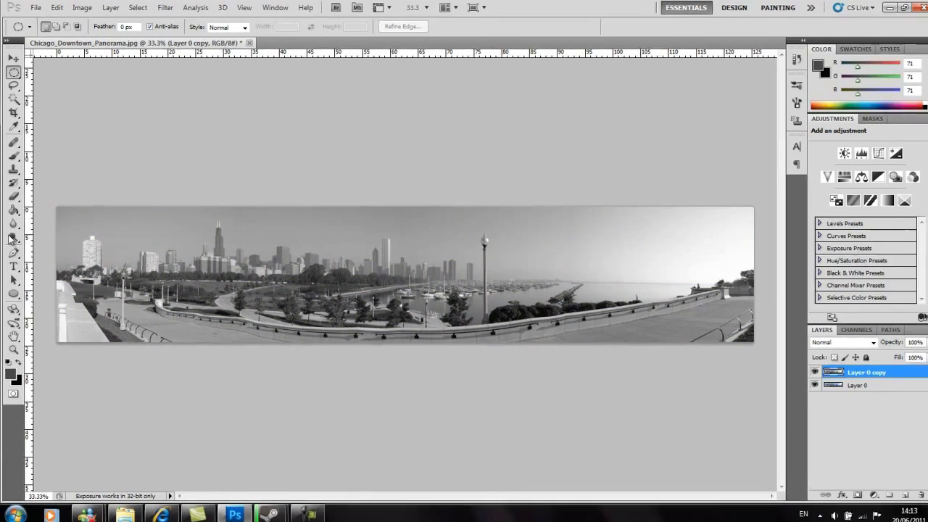
- Set up the Eraser with a 125 px brush at 15% hardness
left_click(13, 196)
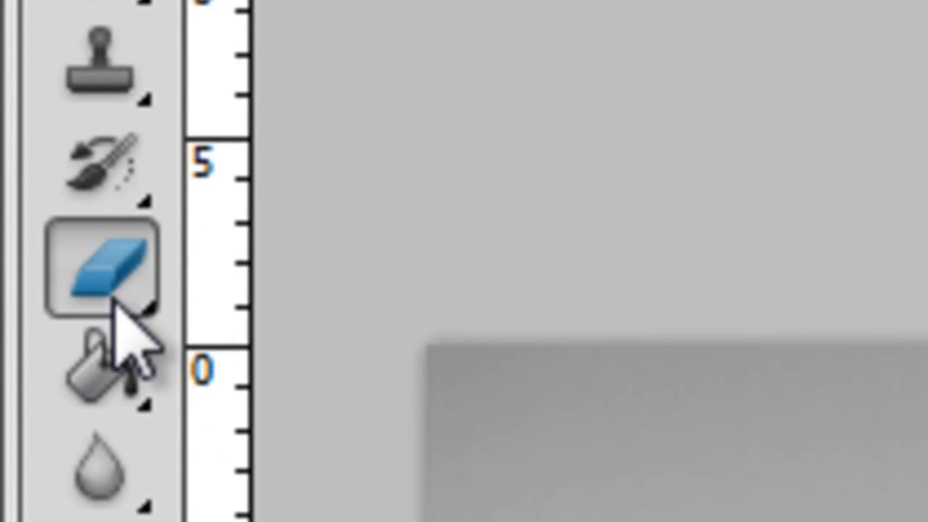
right_click(113, 299)
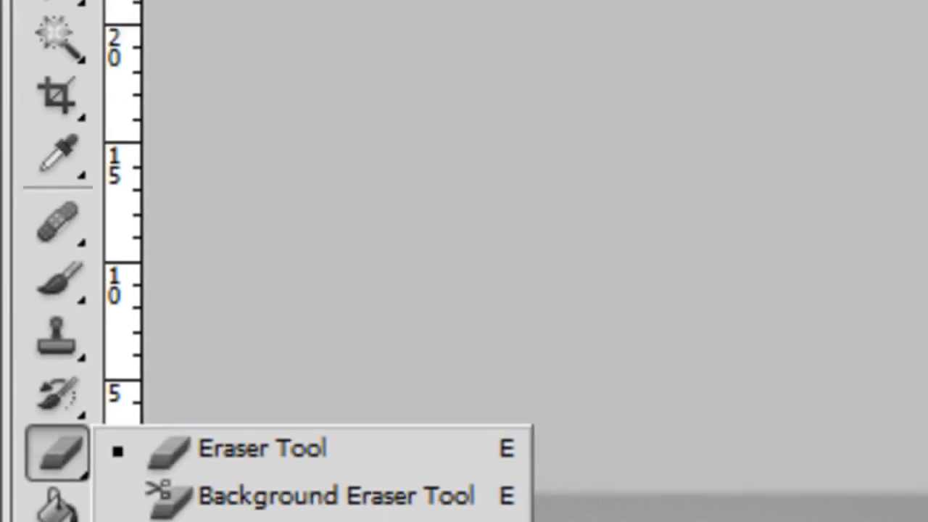
left_click(165, 81)
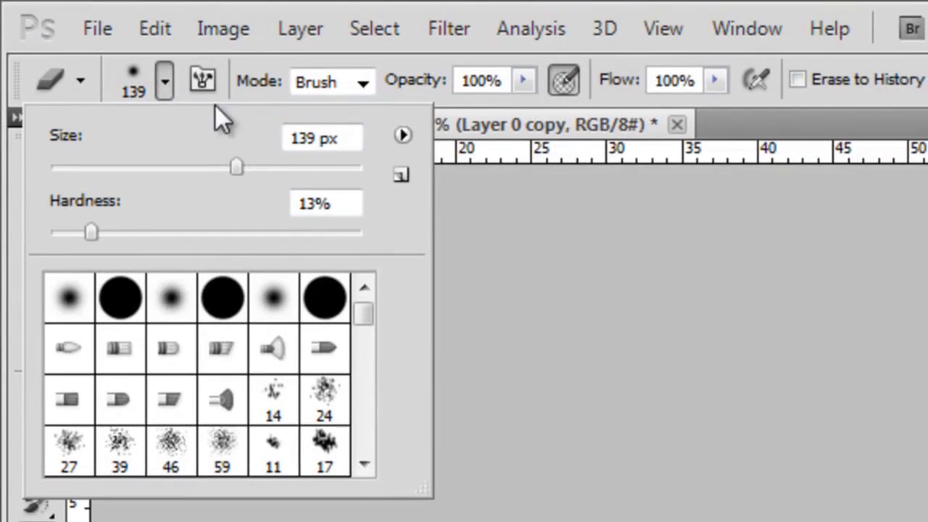
left_click_drag(341, 138, 259, 162)
type("12")
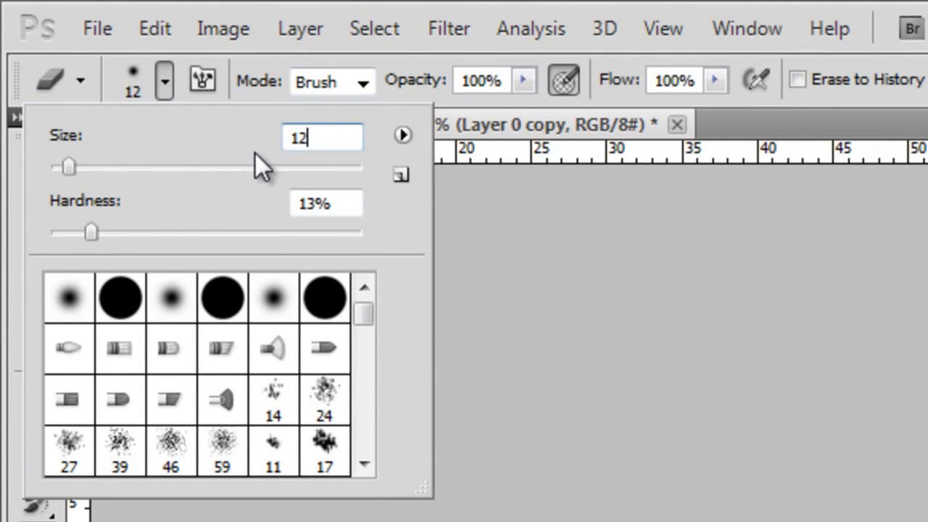
type("5")
left_click_drag(90, 232, 97, 232)
left_click_drag(348, 204, 243, 216)
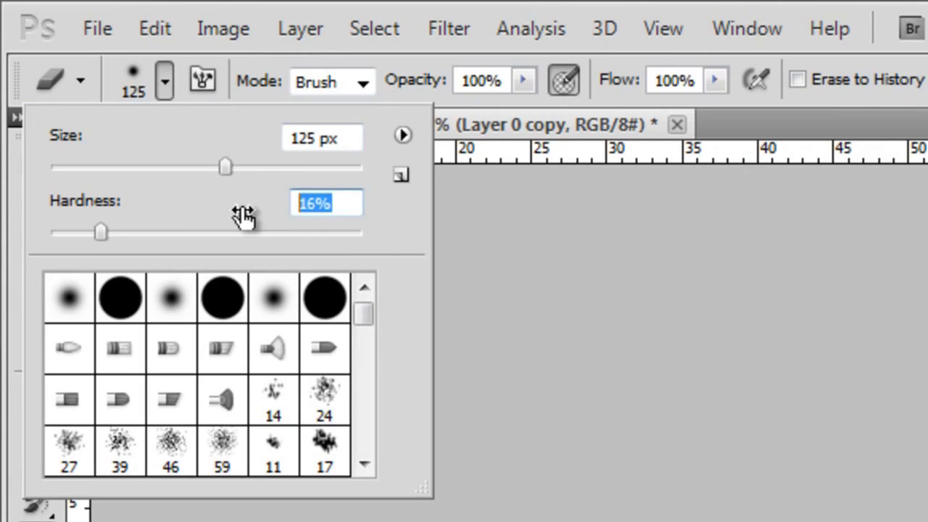
type("15")
key("Return")
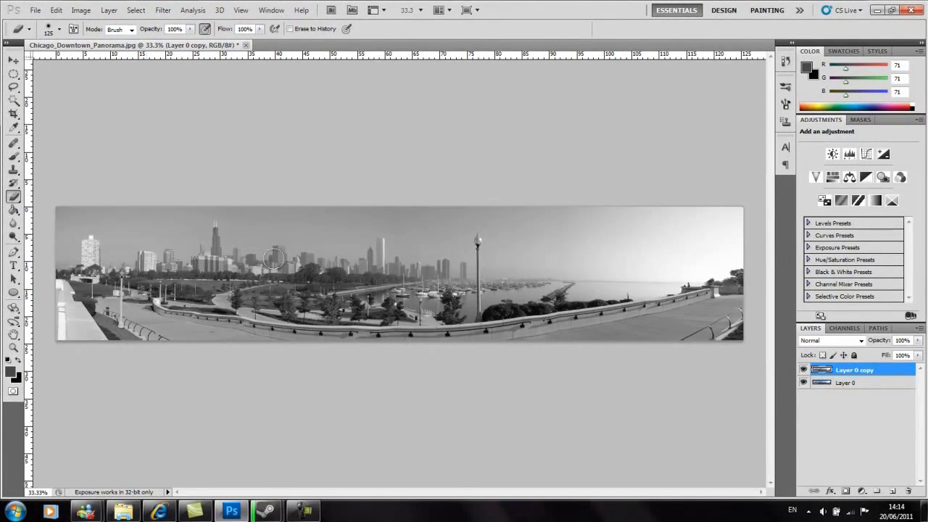
- Erase the grayscale copy over the sky, left-side buildings and central skyline to reveal colour
mouse_move(67, 212)
left_mouse_down()
mouse_move(311, 211)
mouse_move(280, 201)
mouse_move(750, 210)
left_mouse_up()
mouse_move(639, 269)
left_mouse_down()
mouse_move(491, 269)
mouse_move(585, 215)
mouse_move(731, 238)
mouse_move(678, 263)
mouse_move(499, 269)
mouse_move(506, 233)
mouse_move(348, 213)
mouse_move(58, 232)
mouse_move(73, 258)
mouse_move(83, 246)
mouse_move(149, 252)
left_mouse_up()
mouse_move(150, 252)
left_mouse_down()
mouse_move(117, 253)
mouse_move(231, 236)
mouse_move(229, 227)
mouse_move(239, 261)
mouse_move(249, 227)
mouse_move(340, 257)
mouse_move(379, 224)
left_mouse_up()
left_click_drag(394, 236, 441, 267)
left_click(13, 74)
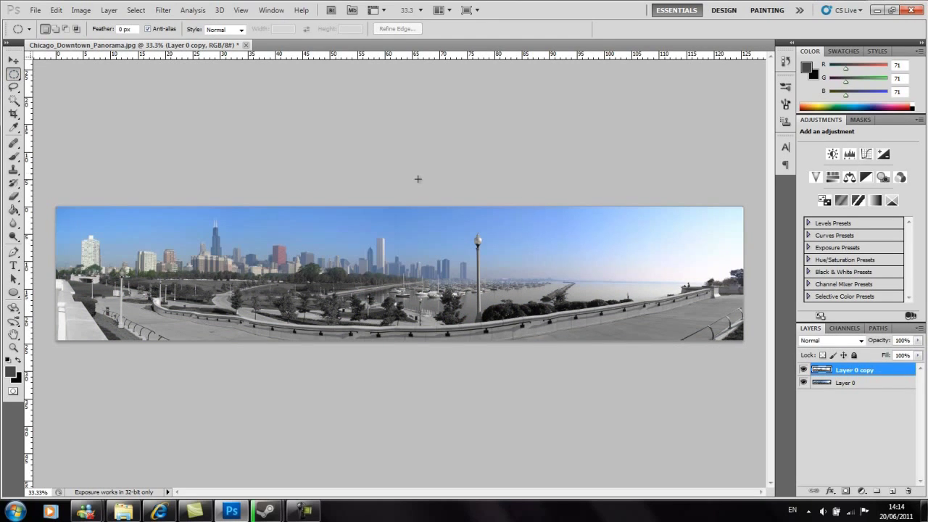